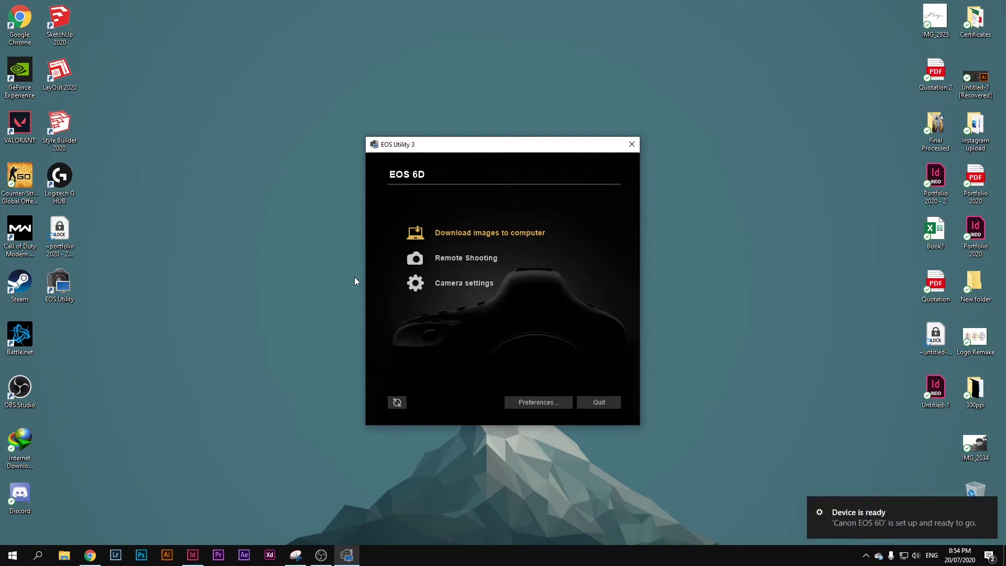
Step: Open Remote Shooting for the connected EOS 6D
left_click(454, 259)
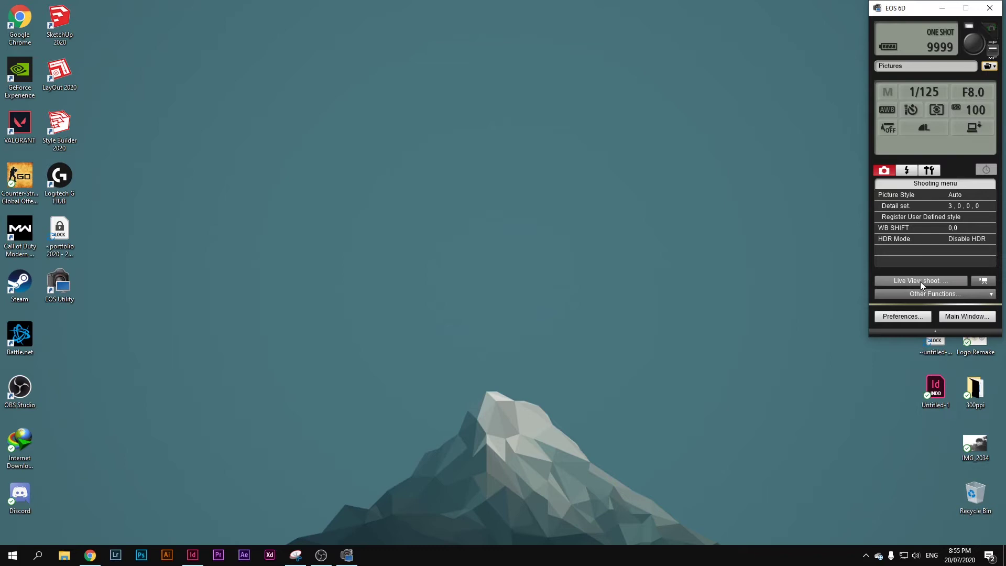
right_click(574, 238)
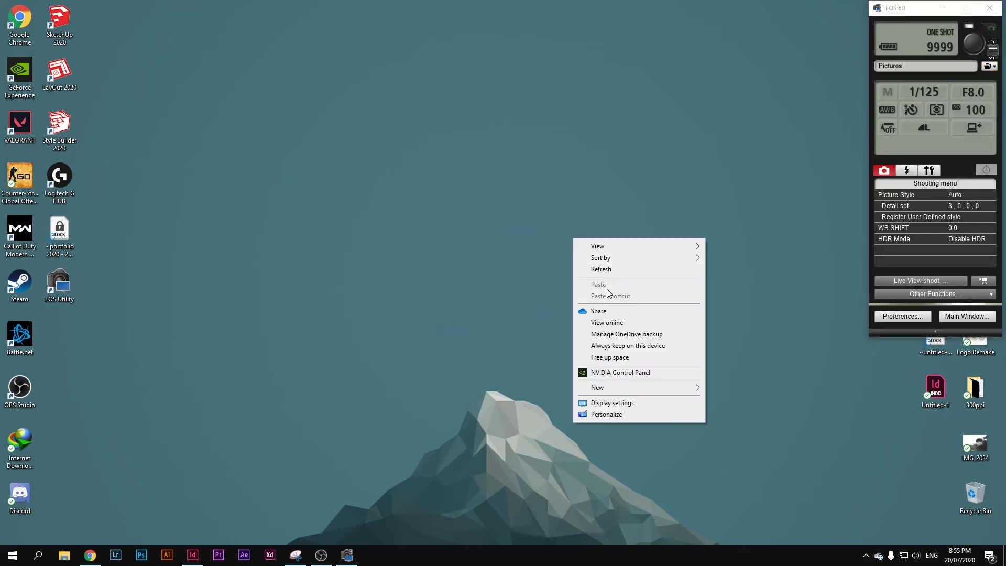
left_click(605, 270)
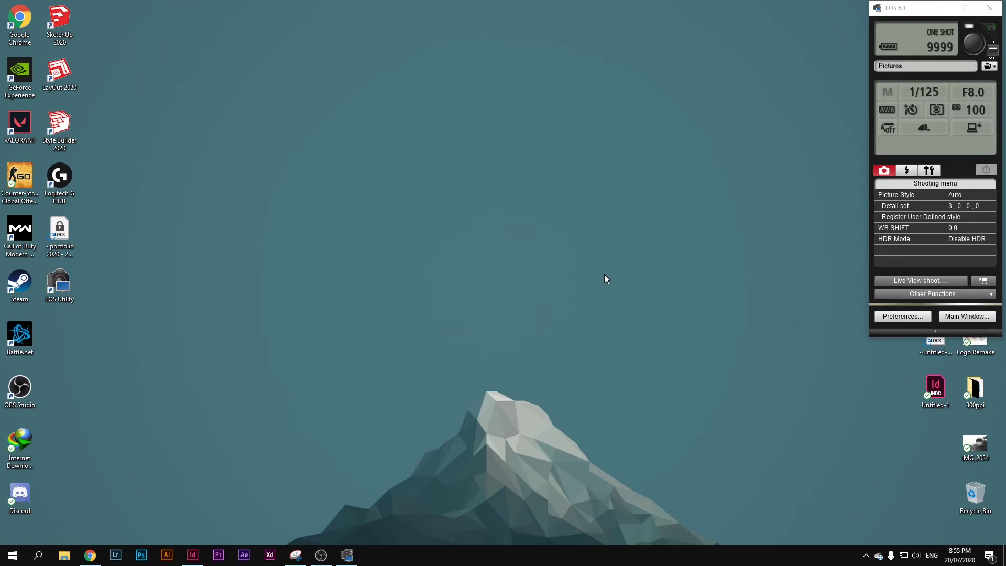
right_click(570, 203)
left_click(620, 231)
right_click(706, 129)
left_click(718, 162)
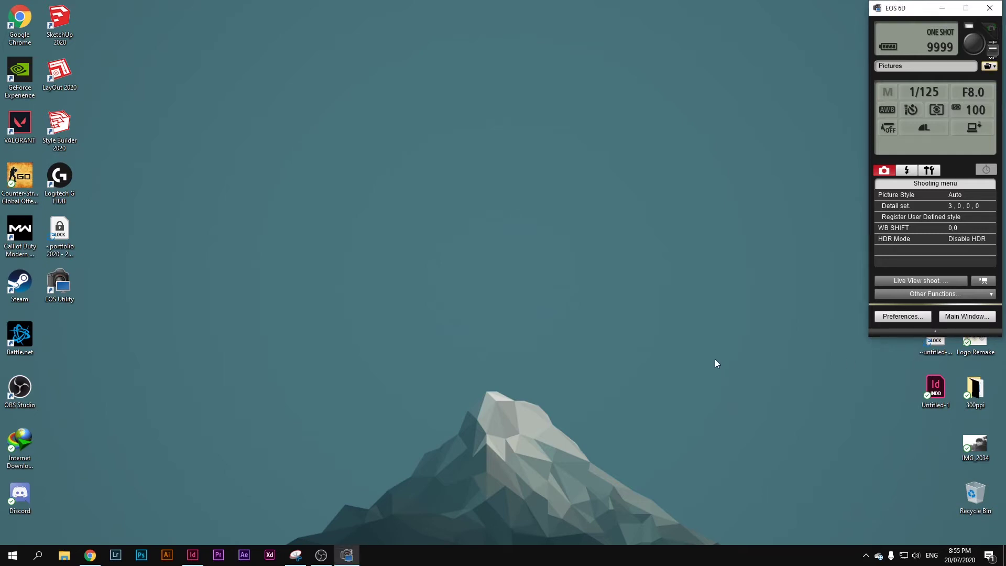
Step: Dismiss the EOS Utility launch error and close the Quick Preview and Remote Live View windows
mouse_move(978, 46)
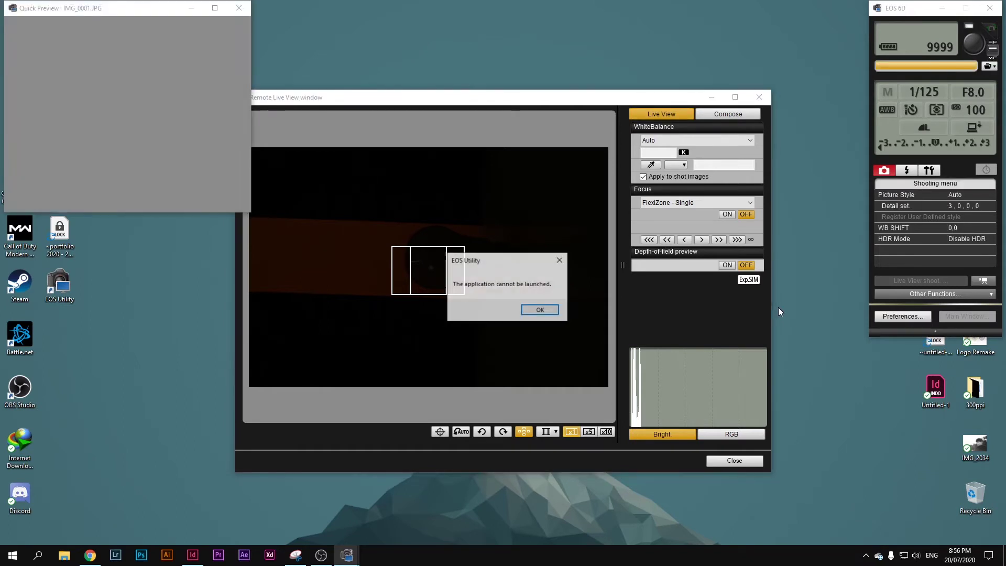
left_click(540, 312)
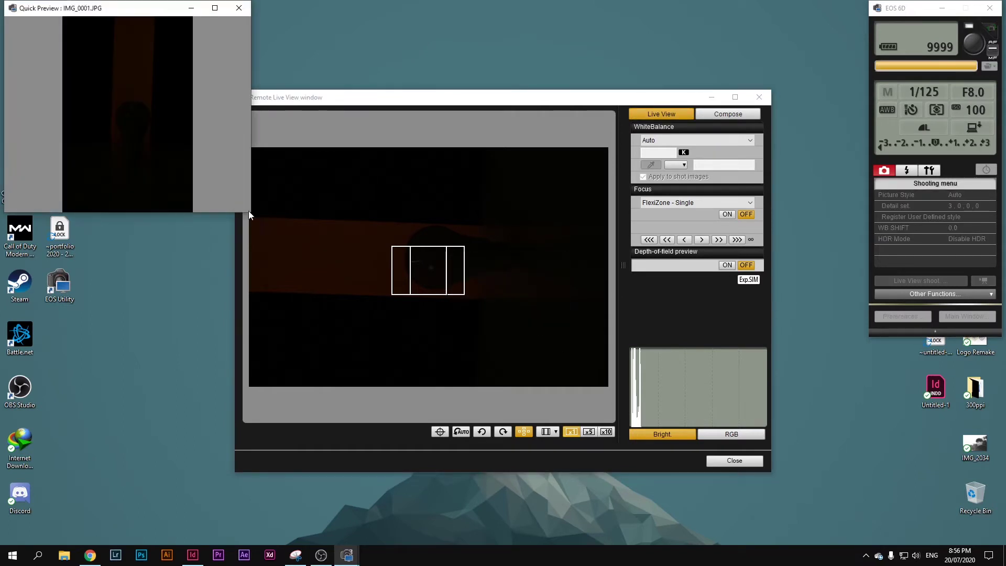
left_click(239, 9)
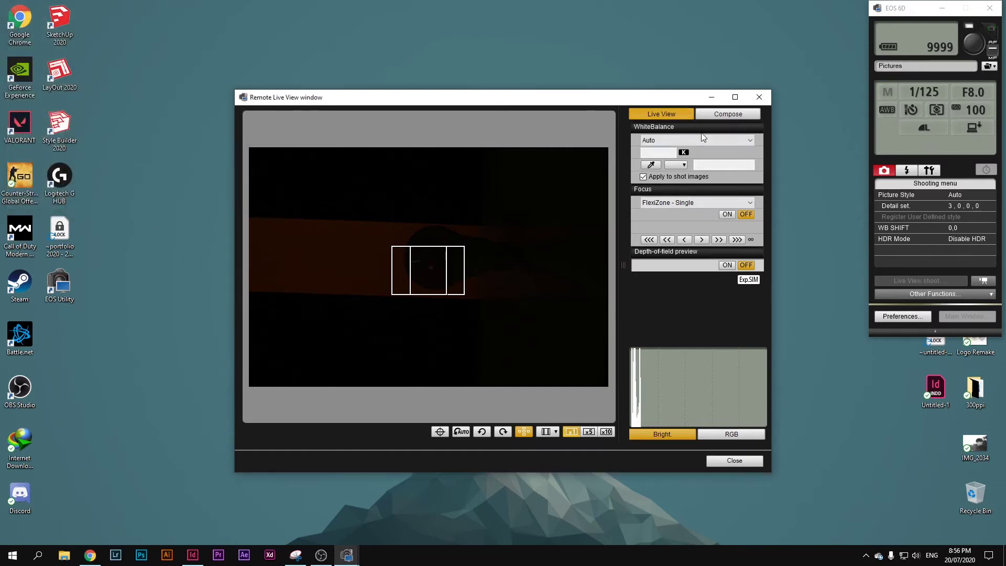
left_click(748, 463)
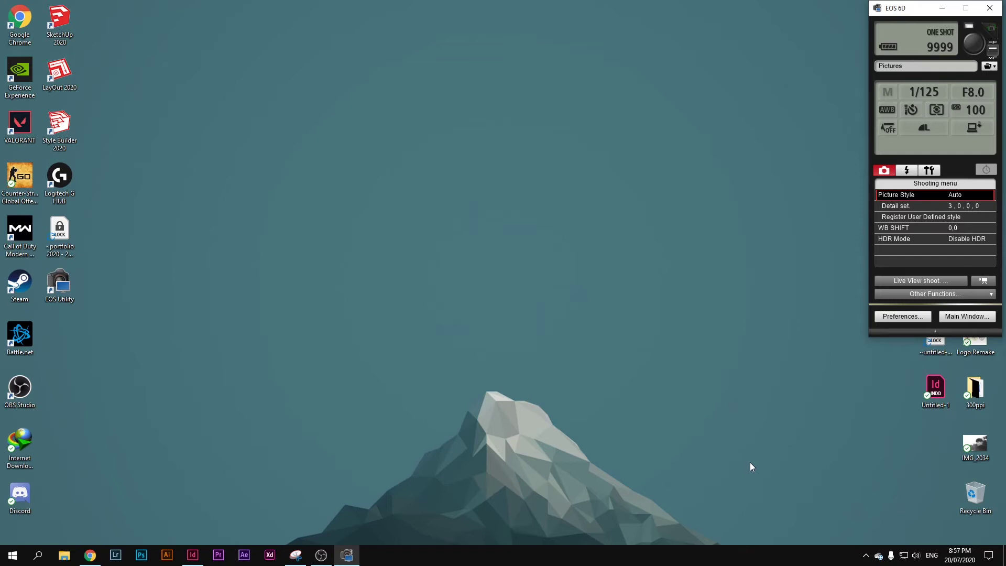
Step: Set the camera's drive mode to single shooting and take a test photo
left_click(912, 110)
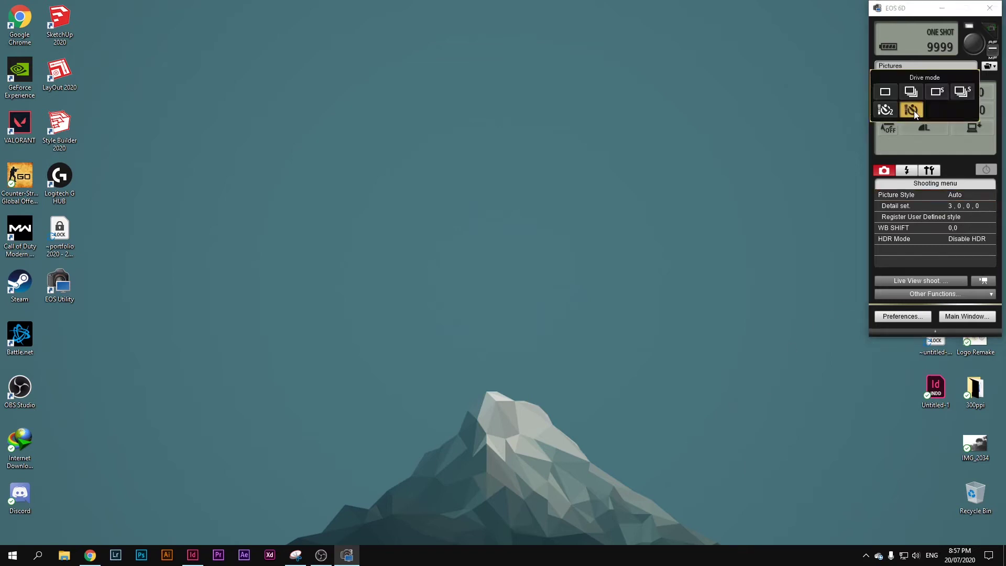
left_click(886, 94)
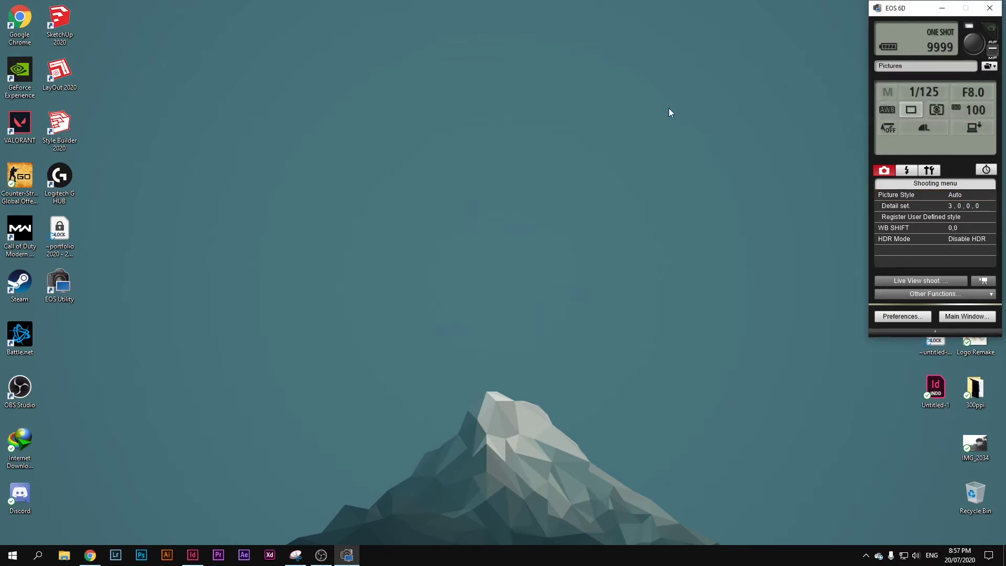
left_click(974, 50)
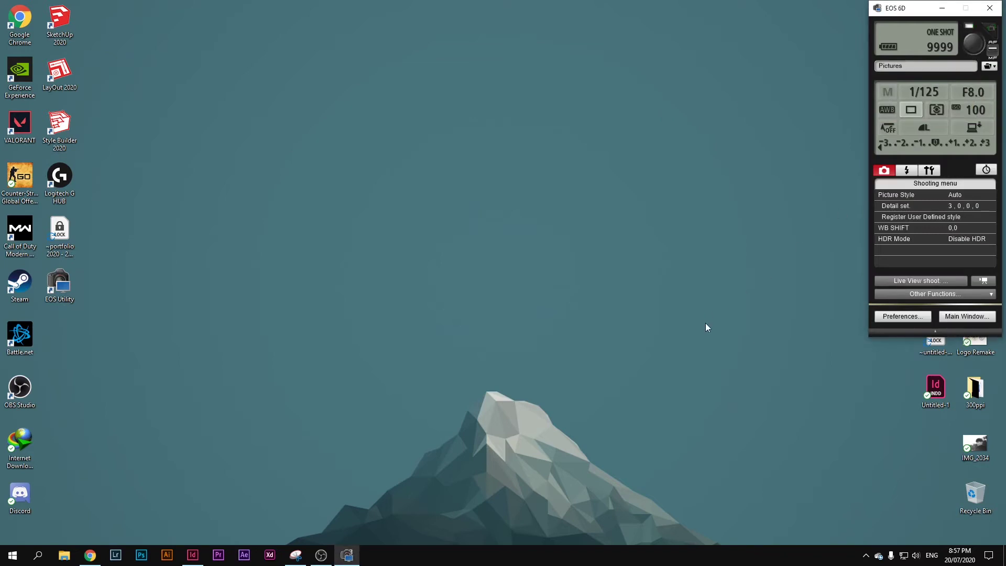
Step: Open the Quick Preview window and move it towards the middle of the desktop
left_click(942, 293)
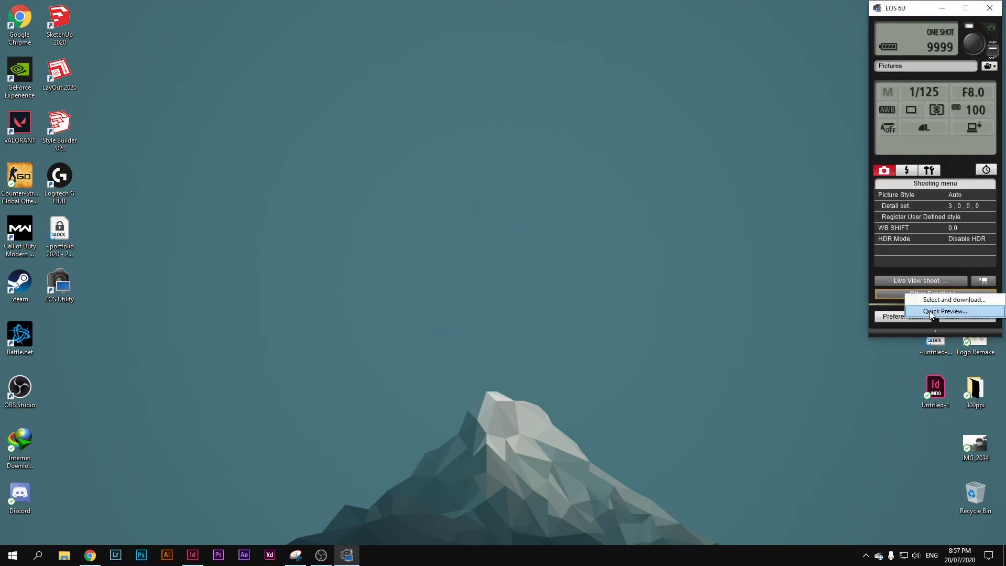
left_click(930, 310)
left_click_drag(135, 10, 443, 178)
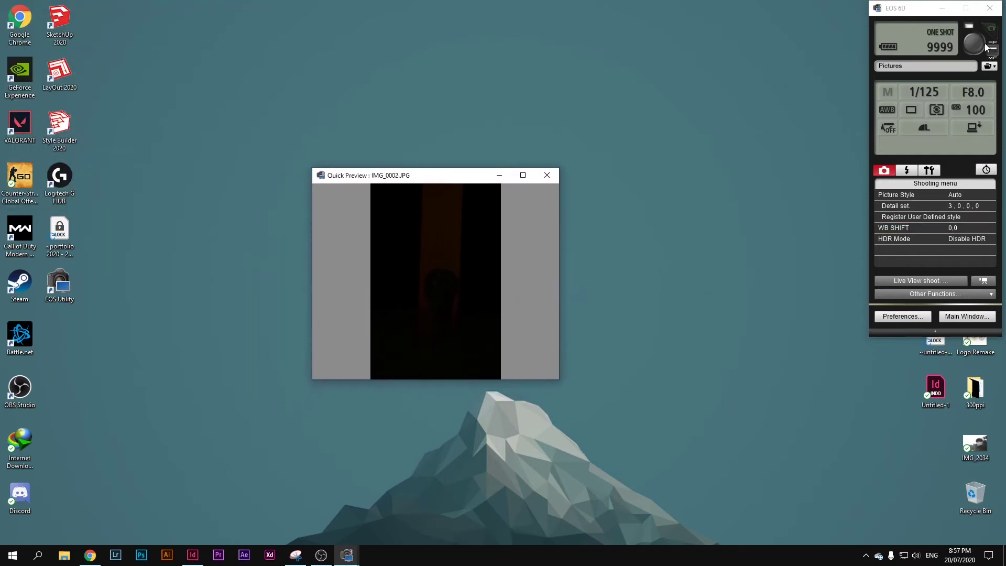
Step: Take another photo of the bulb, view it maximized in Quick Preview, and close the preview
mouse_move(978, 44)
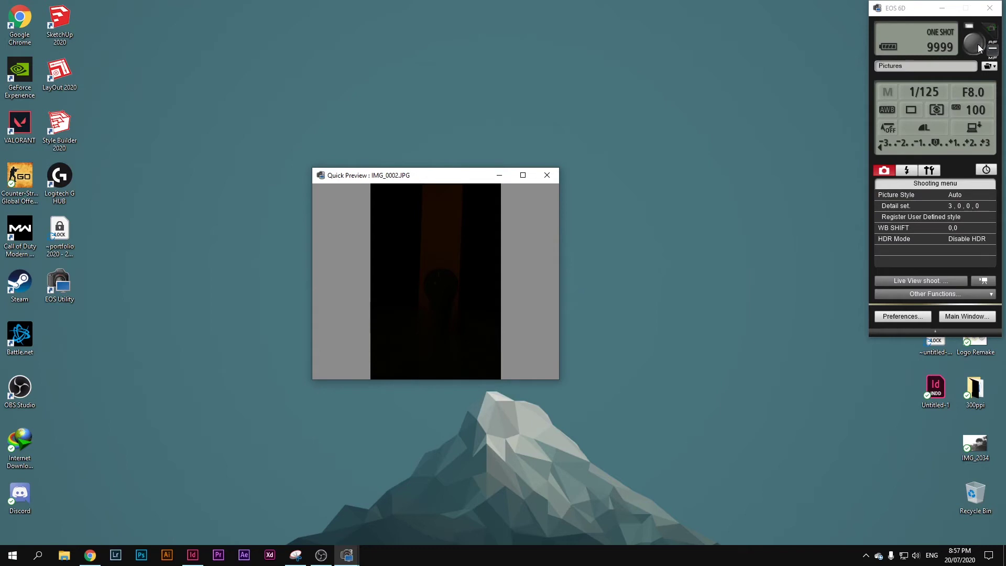
left_click(978, 44)
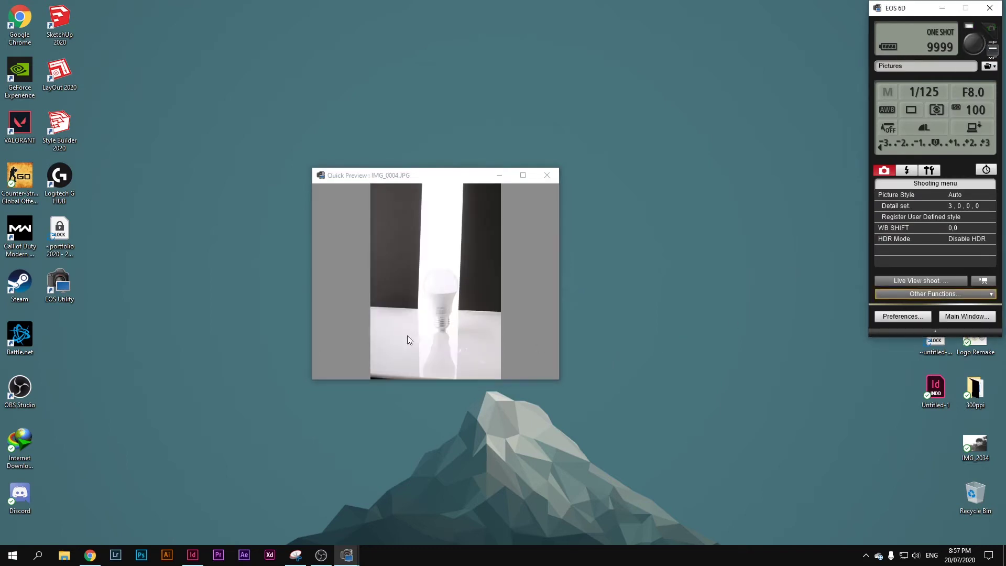
left_click(523, 175)
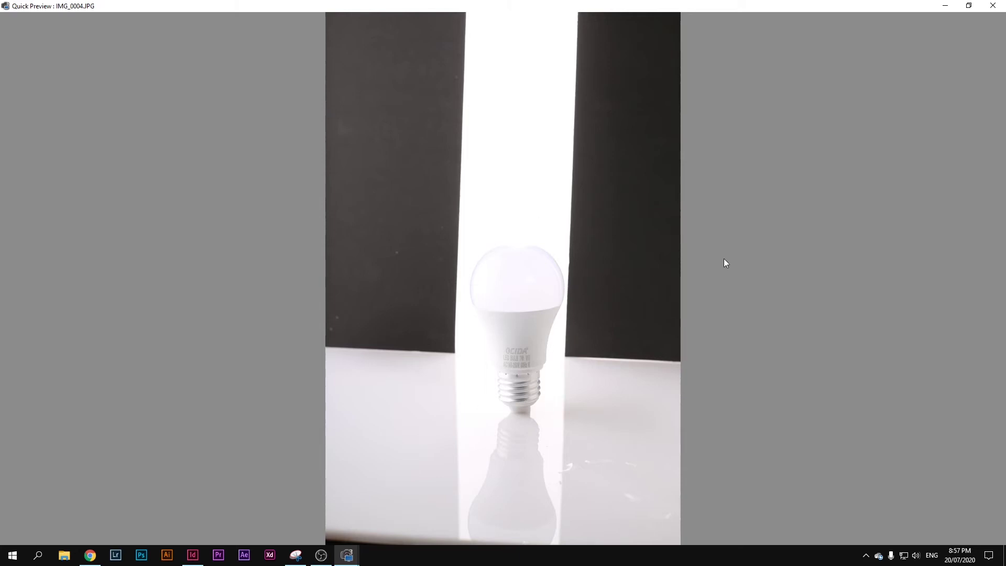
left_click(993, 6)
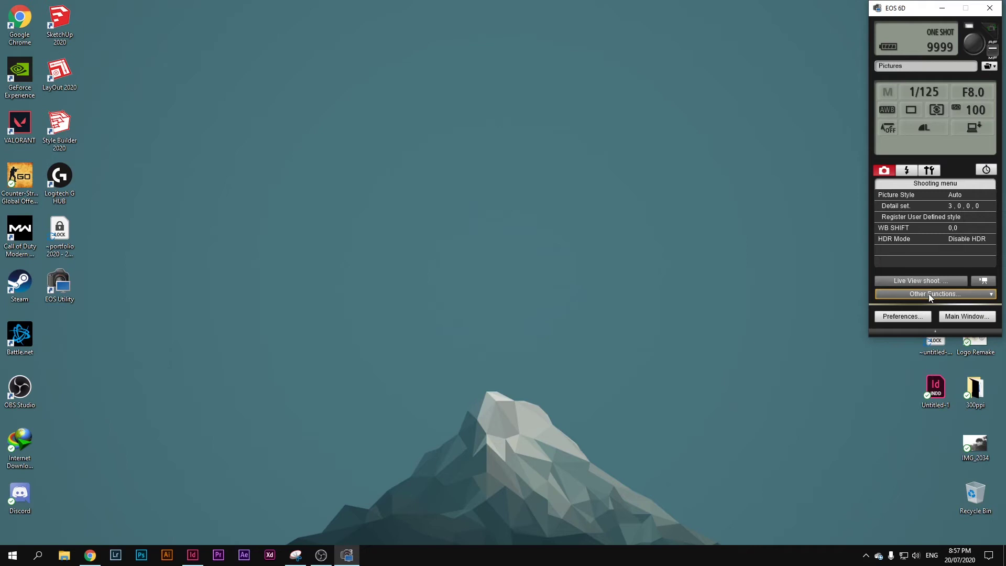
Step: Start Live View shooting, run autofocus, and turn on the depth-of-field preview
left_click(954, 281)
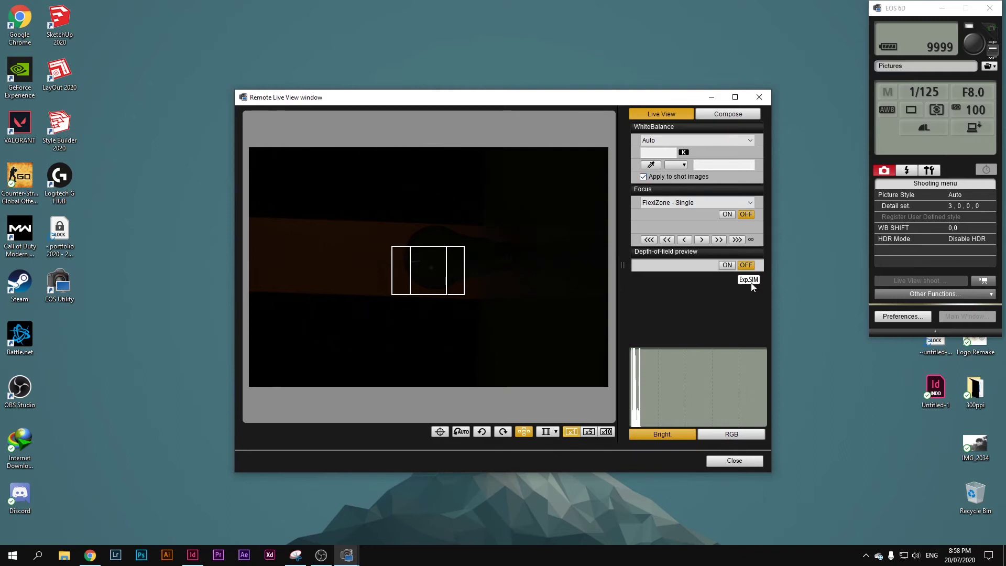
left_click(727, 265)
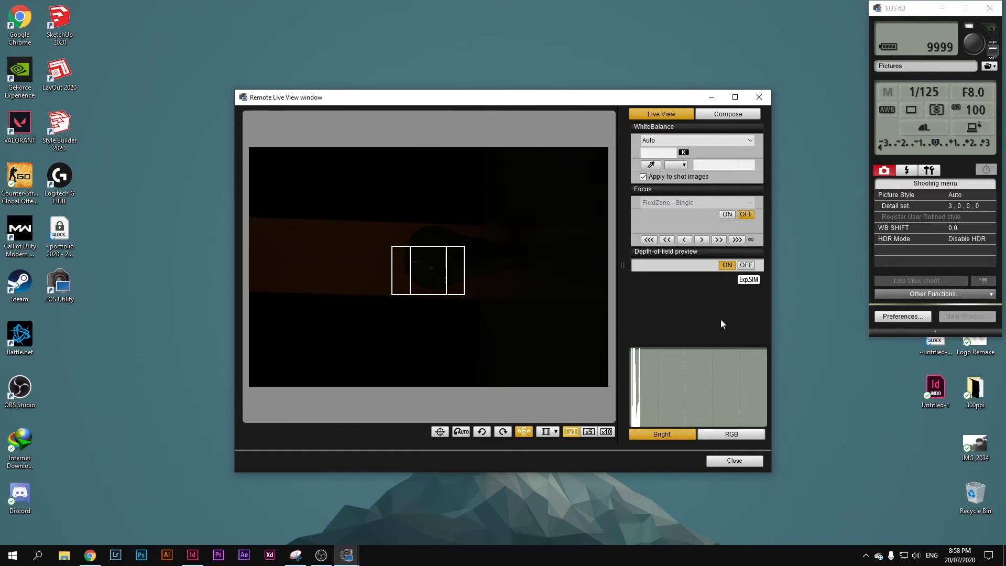
left_click(721, 214)
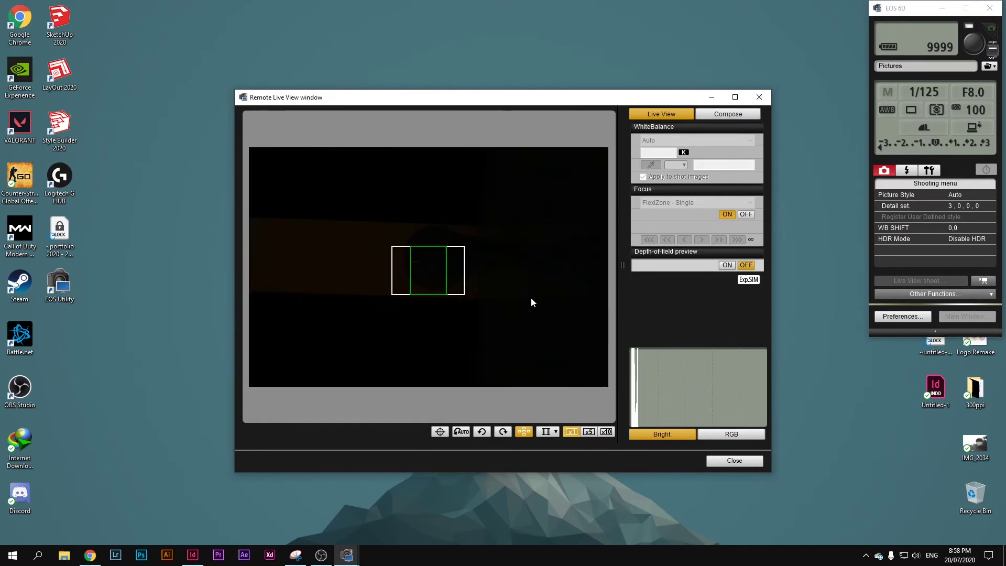
left_click(726, 266)
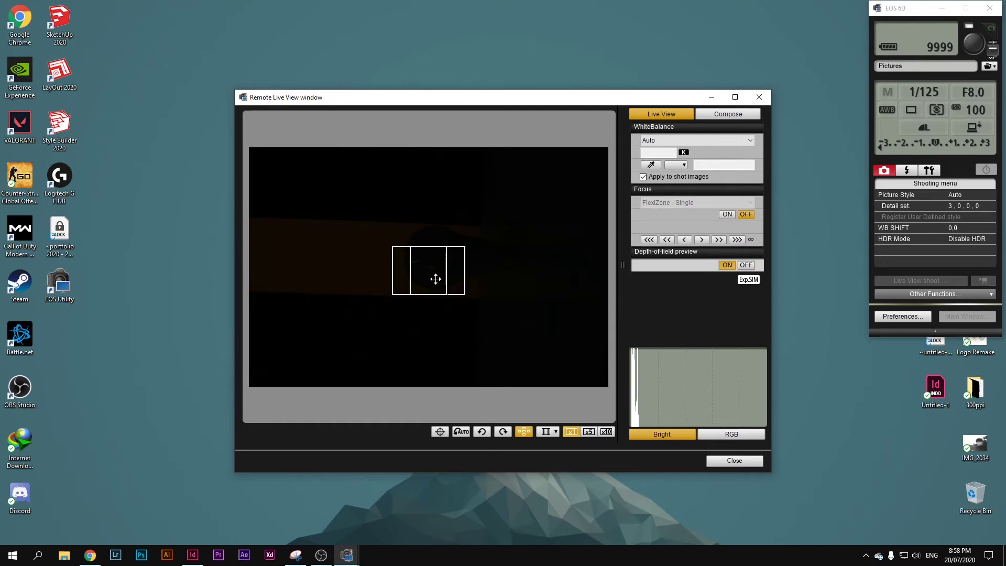
Step: Move the focus frame up over the bulb in the live view and turn off the depth-of-field preview
left_click(447, 256)
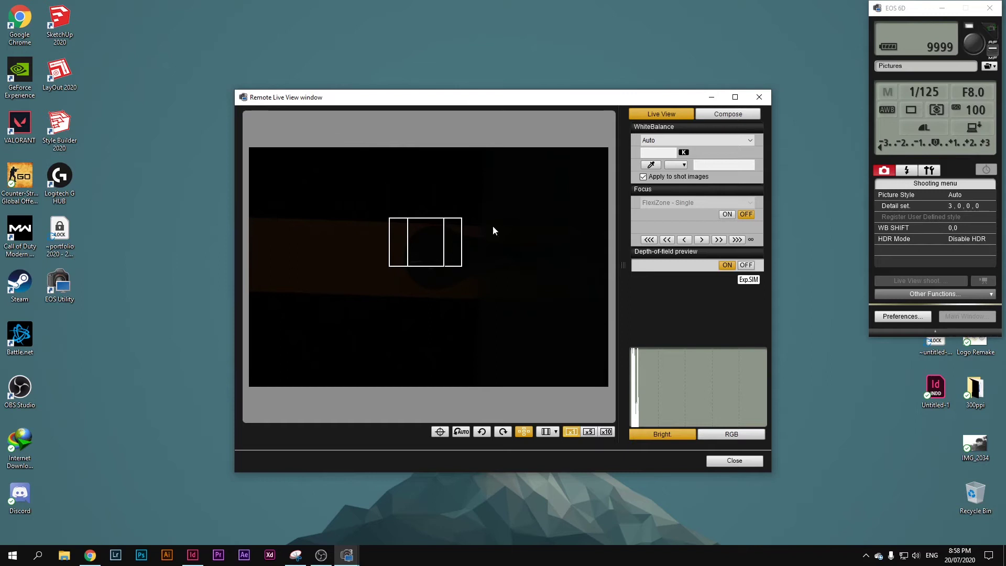
left_click_drag(442, 244, 443, 246)
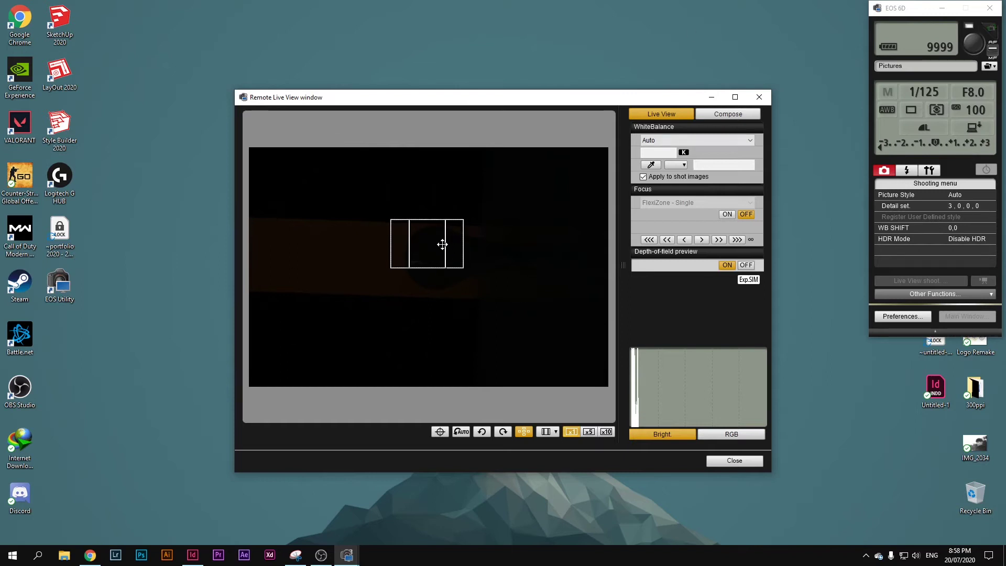
left_click(728, 265)
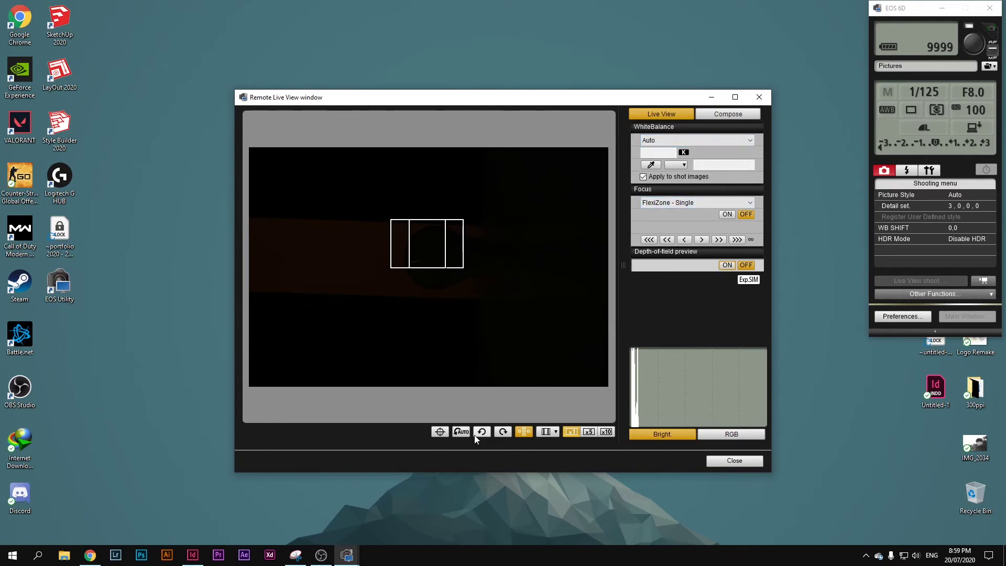
Step: Rotate the live view clockwise to portrait and check the magnified focus area with depth-of-field preview on
left_click(503, 432)
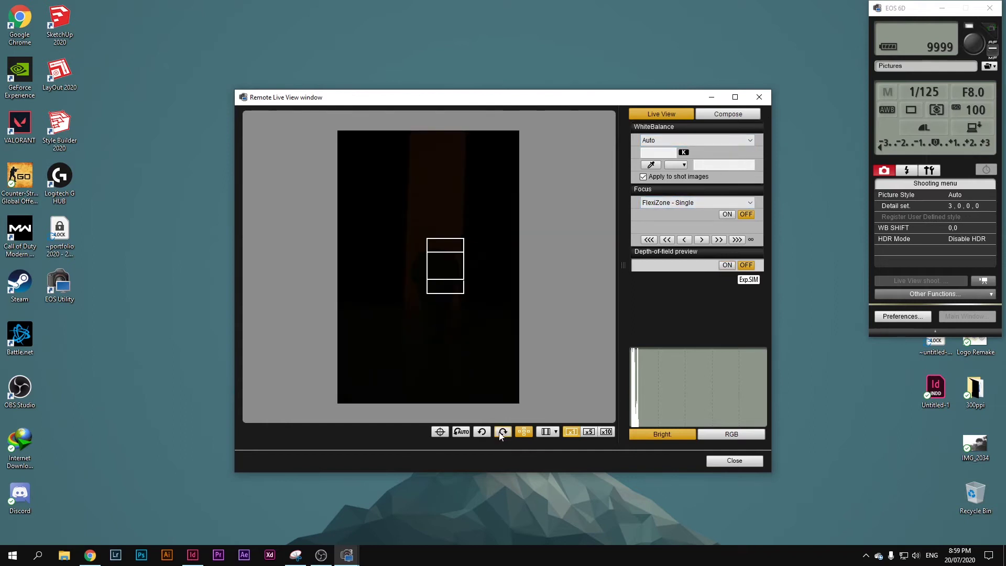
left_click(728, 266)
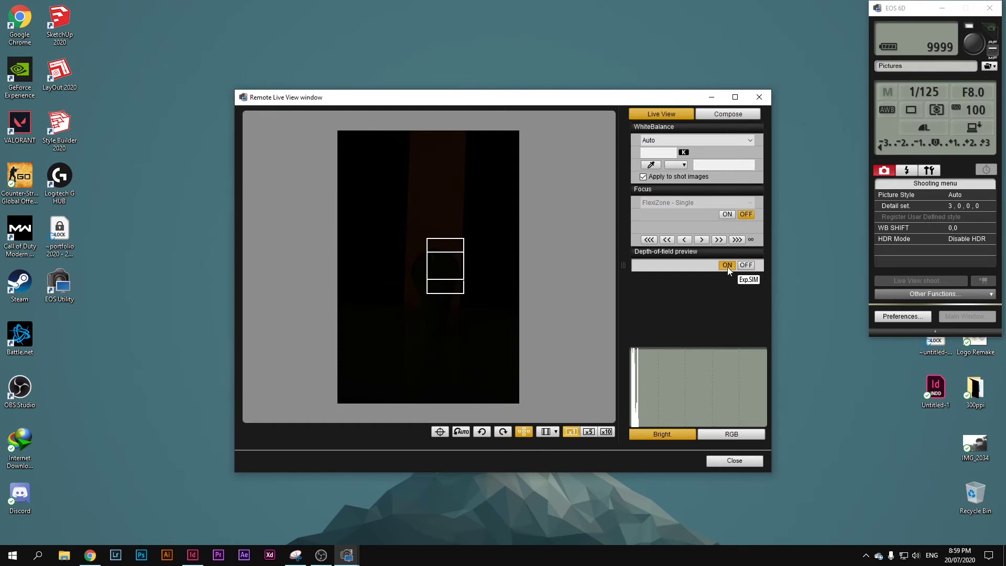
double_click(453, 251)
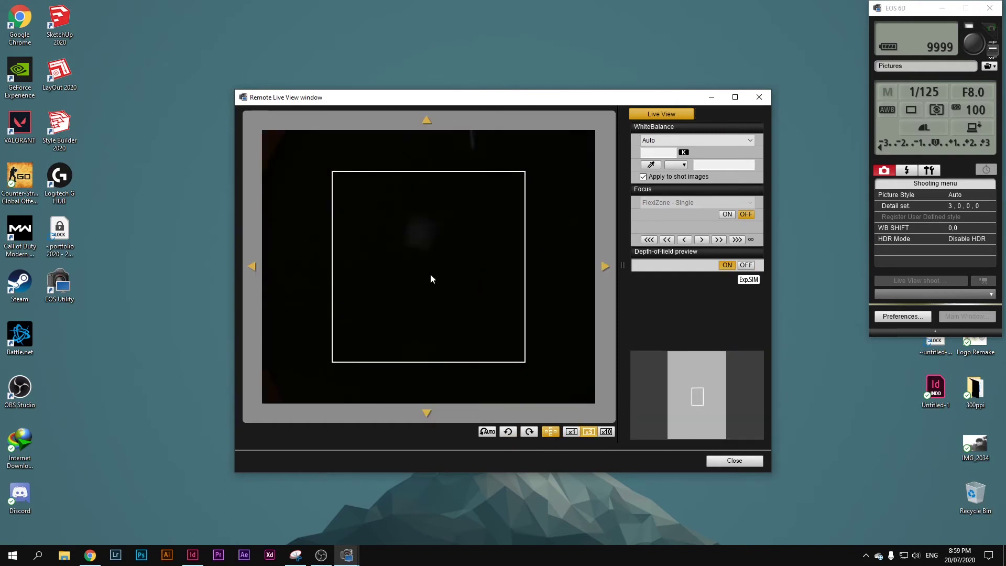
double_click(512, 296)
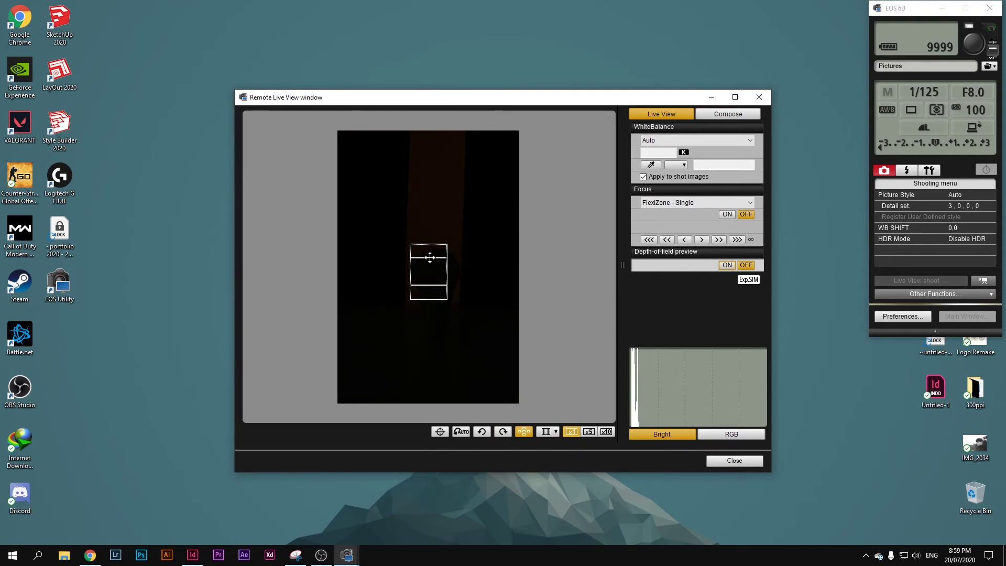
Step: Reposition the focus frame over the bulb's head, checking the magnified area with the depth-of-field preview turned on
left_click(436, 288)
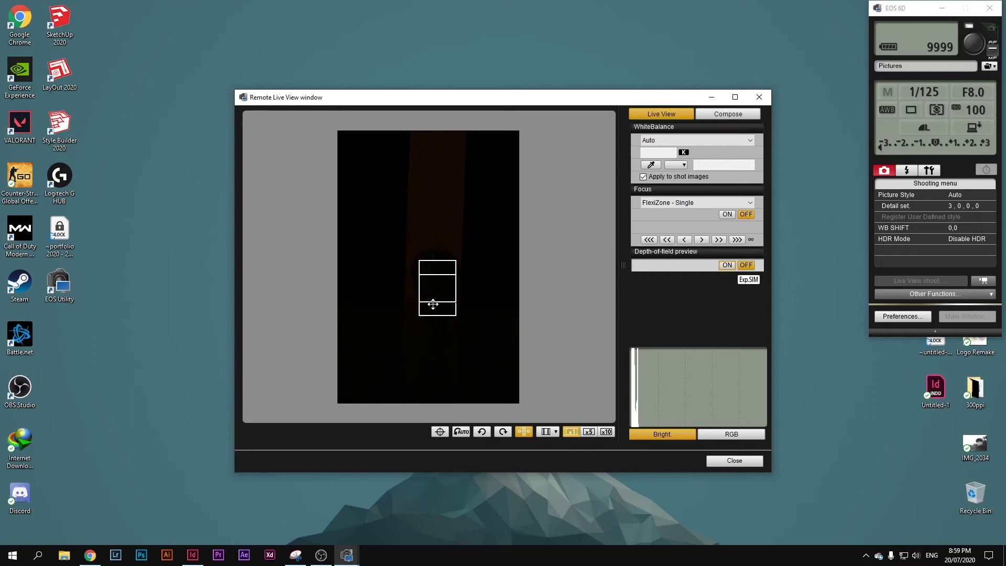
left_click(728, 264)
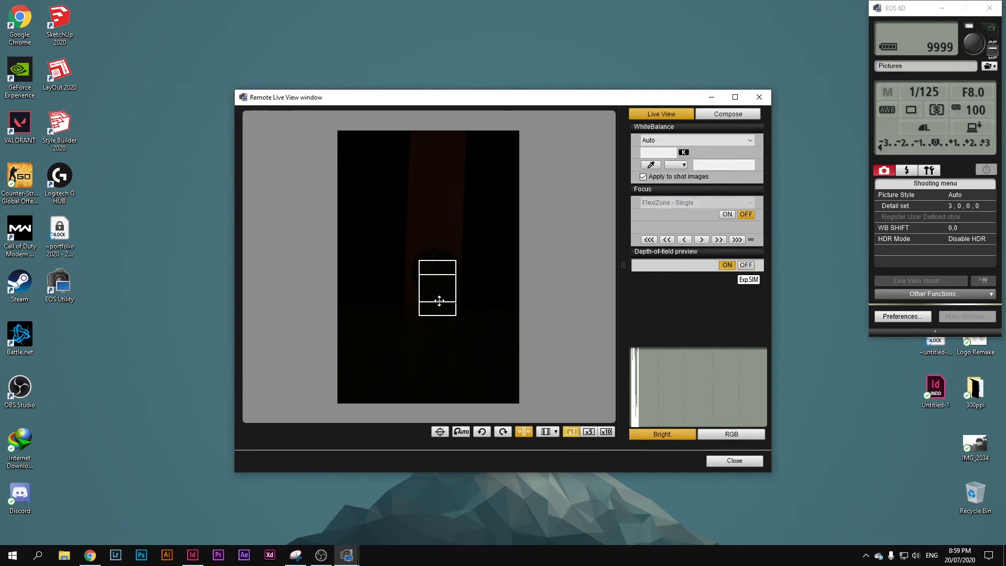
left_click(436, 272)
double_click(513, 310)
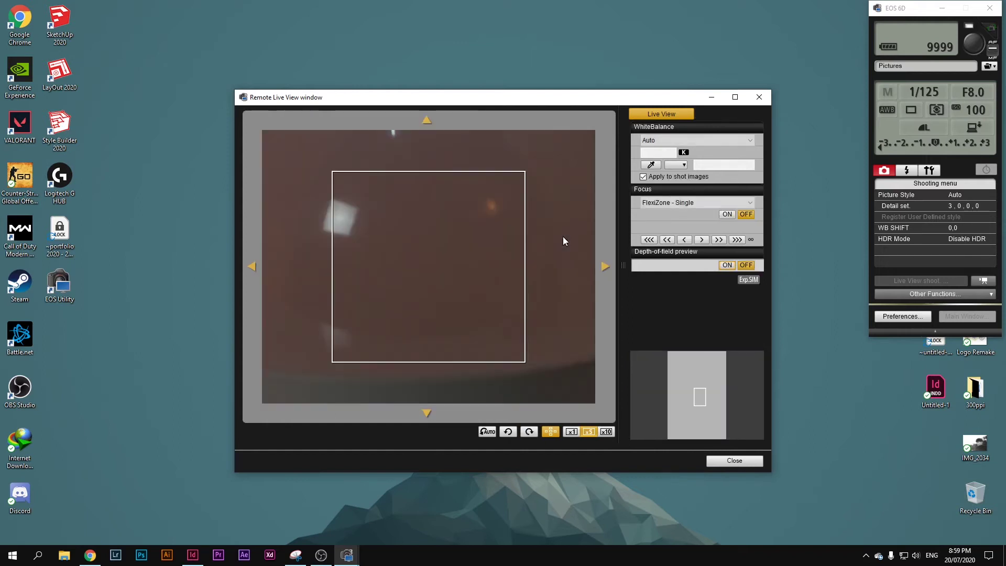
double_click(563, 237)
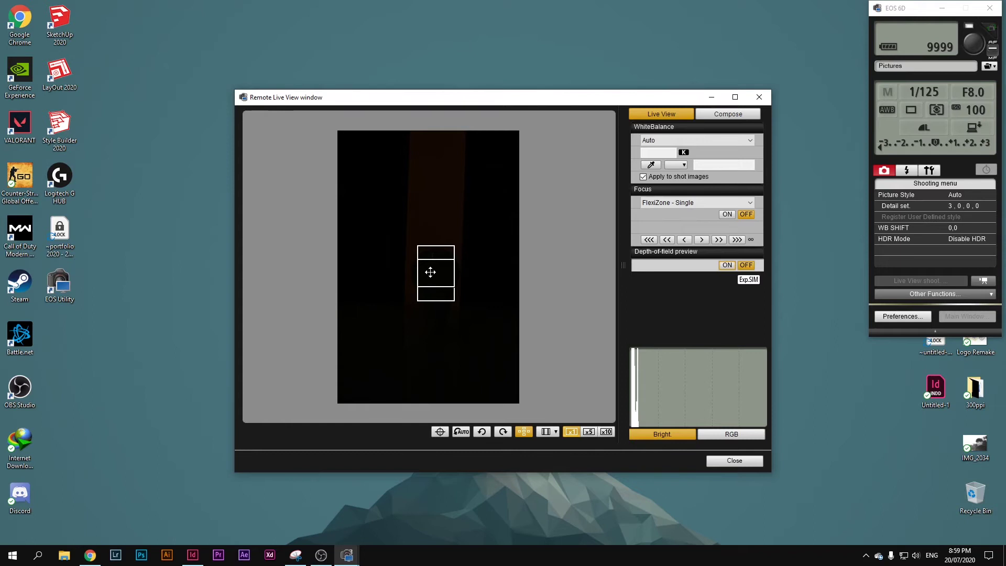
left_click_drag(434, 257, 435, 251)
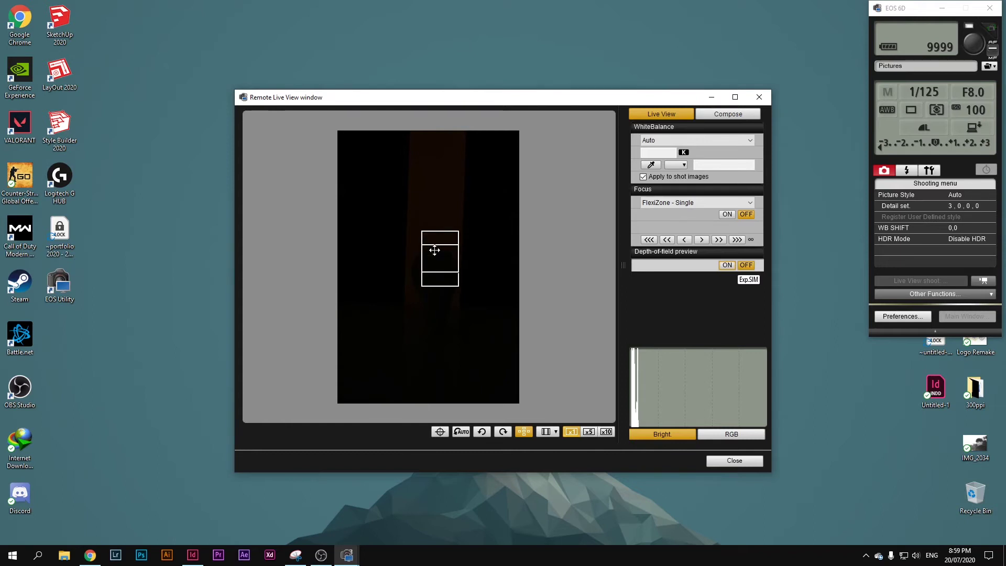
Step: View the Compose settings for overlay, grid and guides, and close the Remote Live View window
left_click(717, 116)
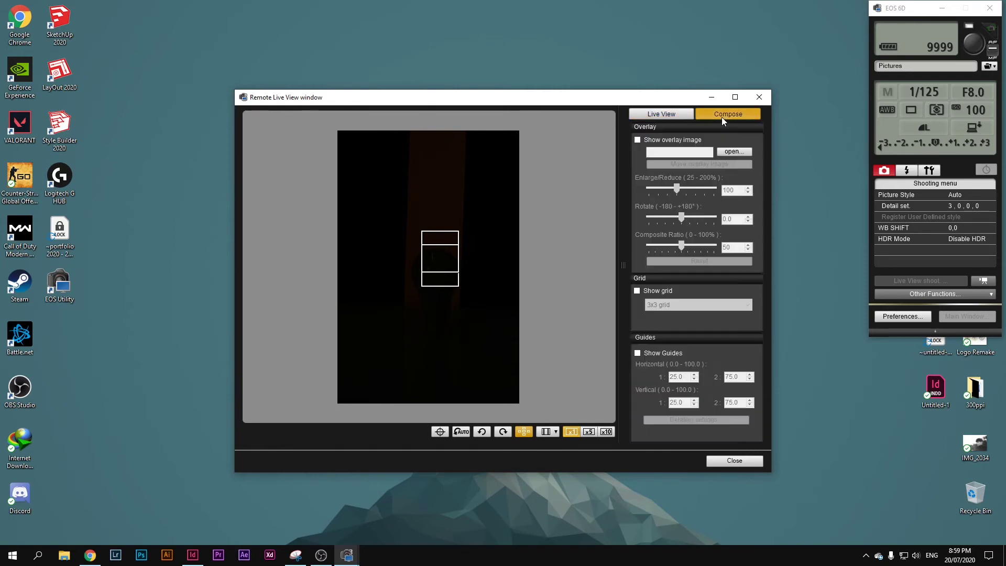
left_click(760, 97)
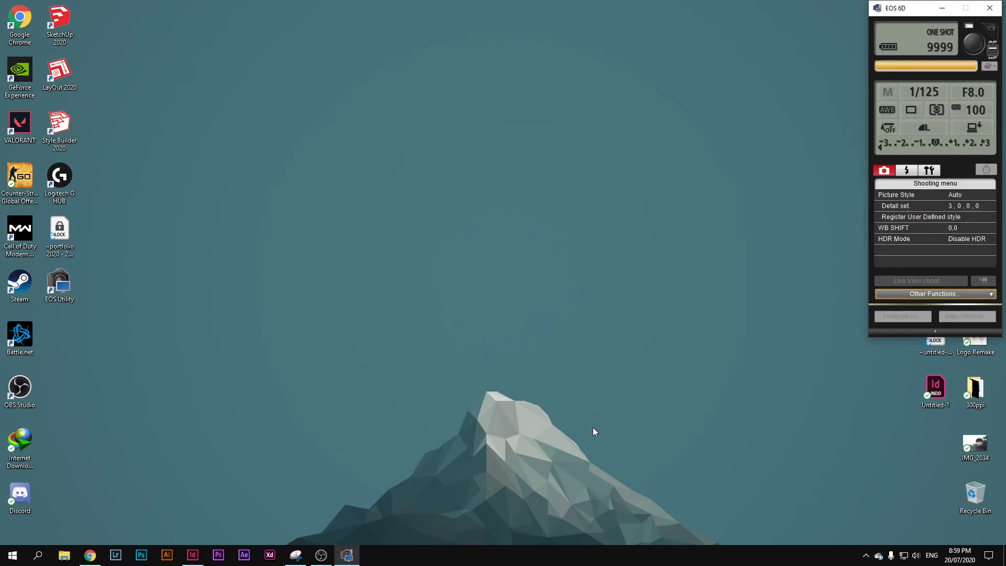
left_click(920, 294)
left_click(605, 335)
right_click(553, 292)
left_click(577, 322)
Step: Take a remote shot of the bulb with Quick Preview open, view the photo maximized and close the preview
left_click(894, 295)
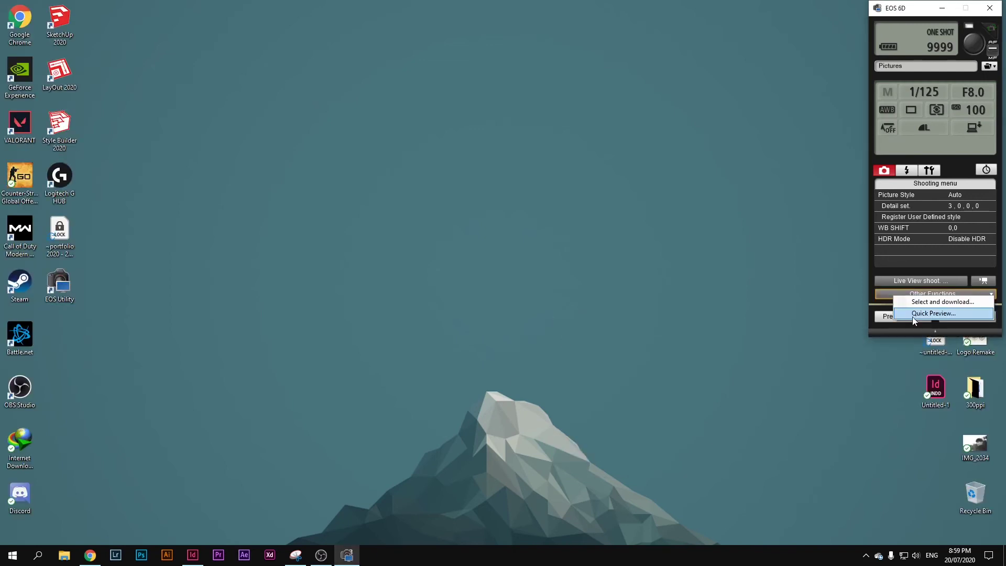
left_click(913, 317)
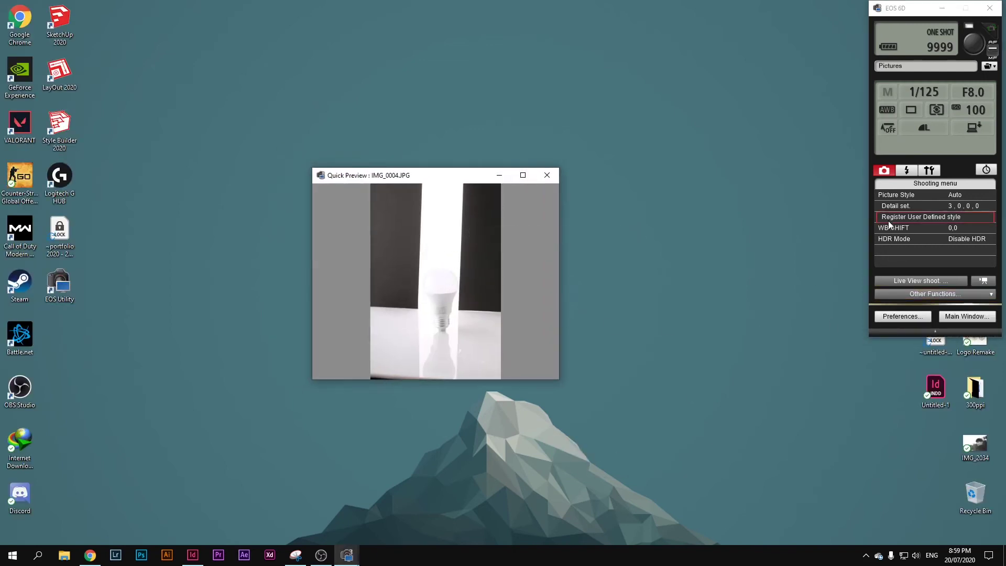
left_click(969, 46)
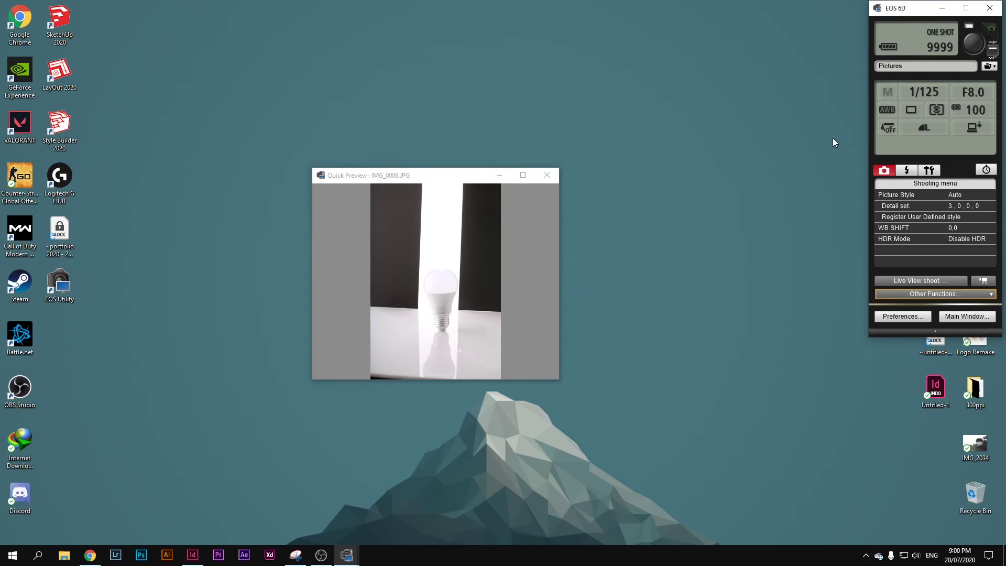
left_click(471, 287)
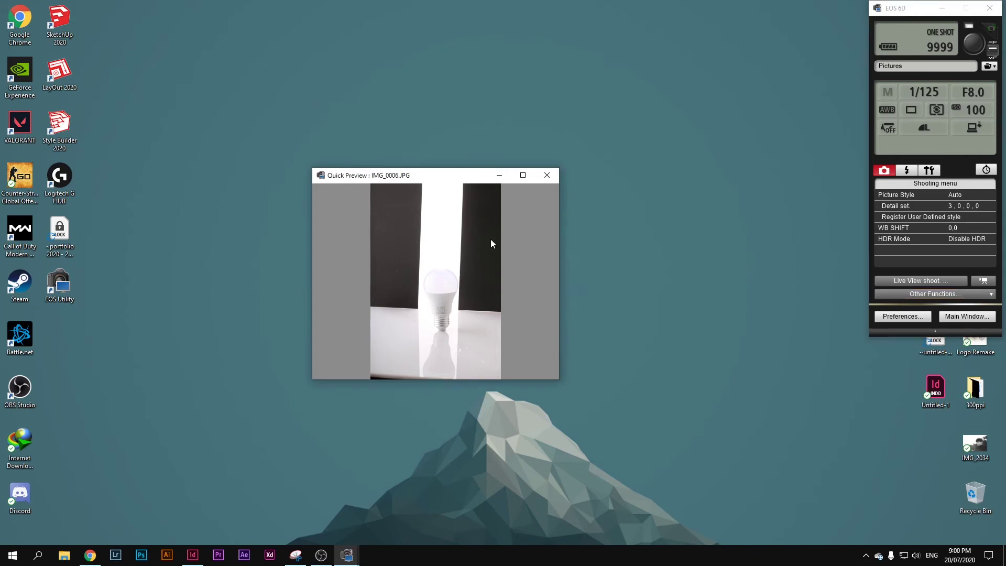
left_click(523, 175)
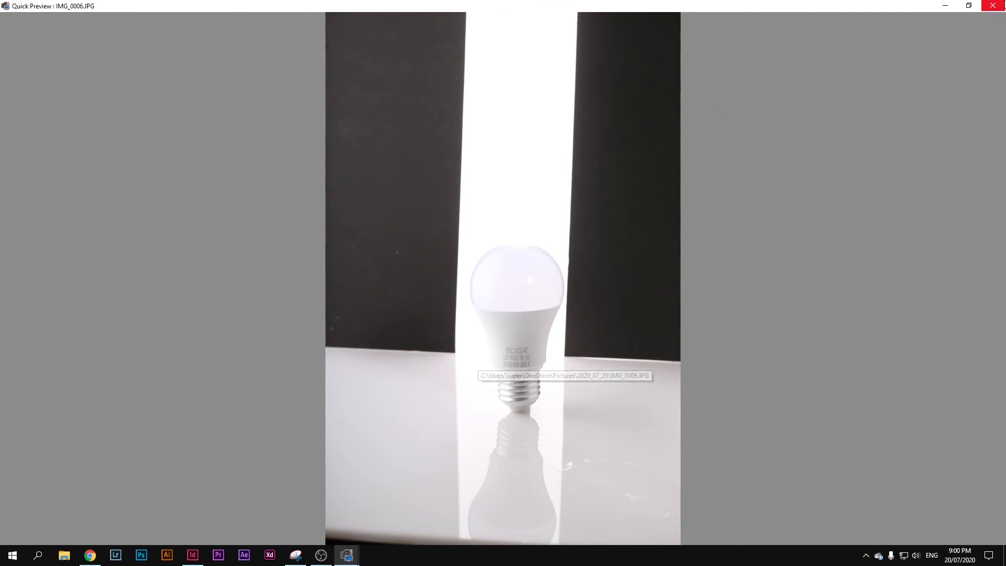
left_click(1001, 4)
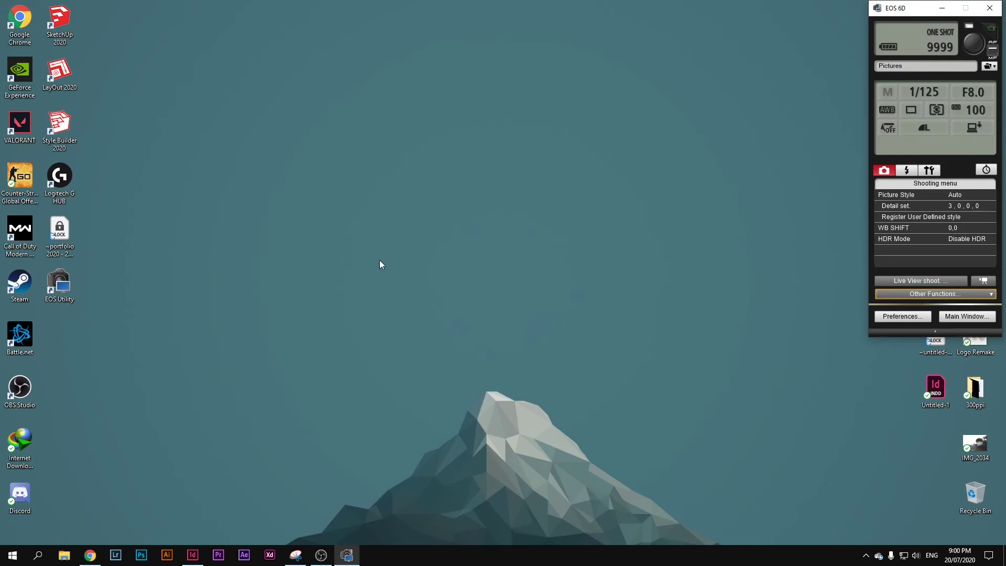
right_click(476, 245)
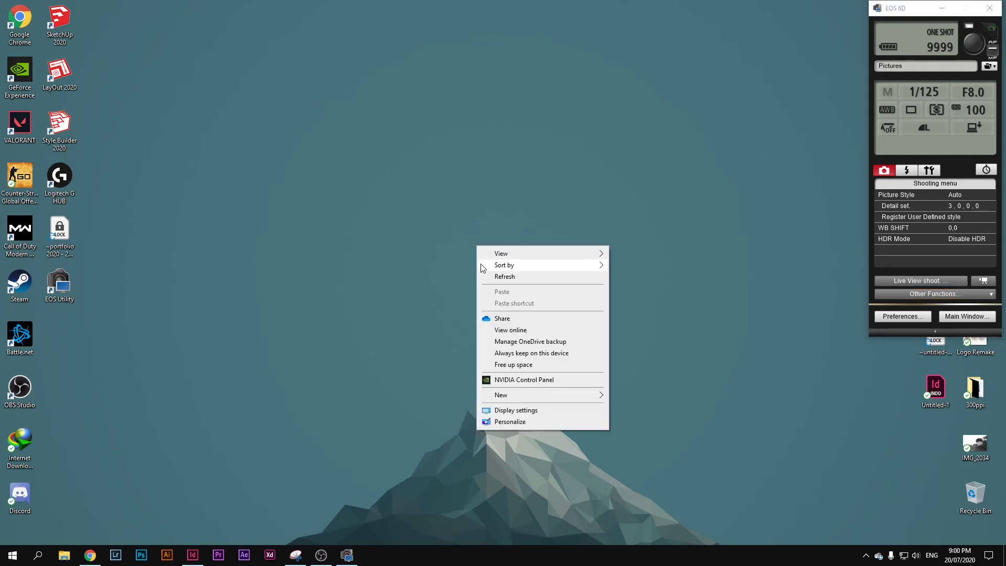
left_click(492, 278)
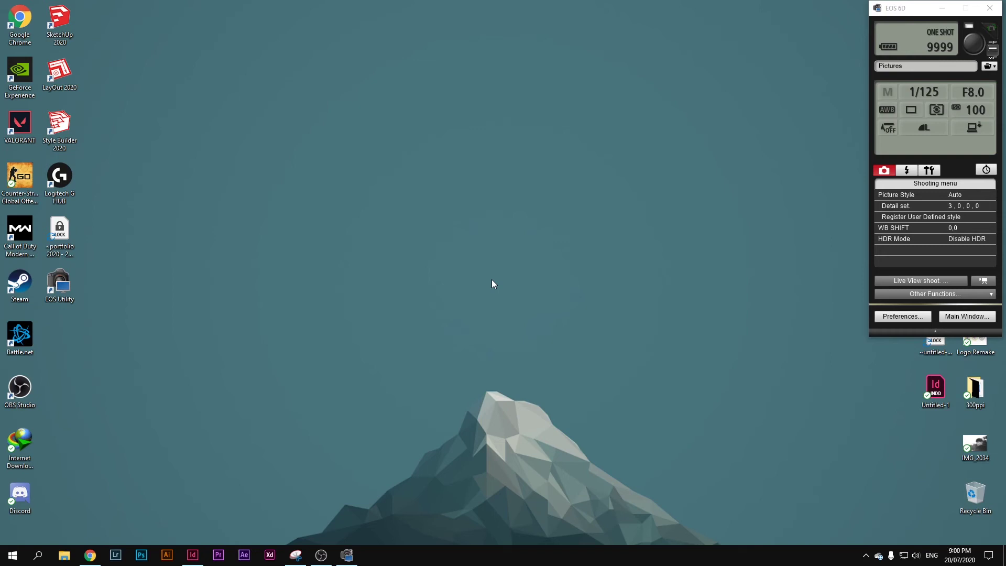
right_click(481, 198)
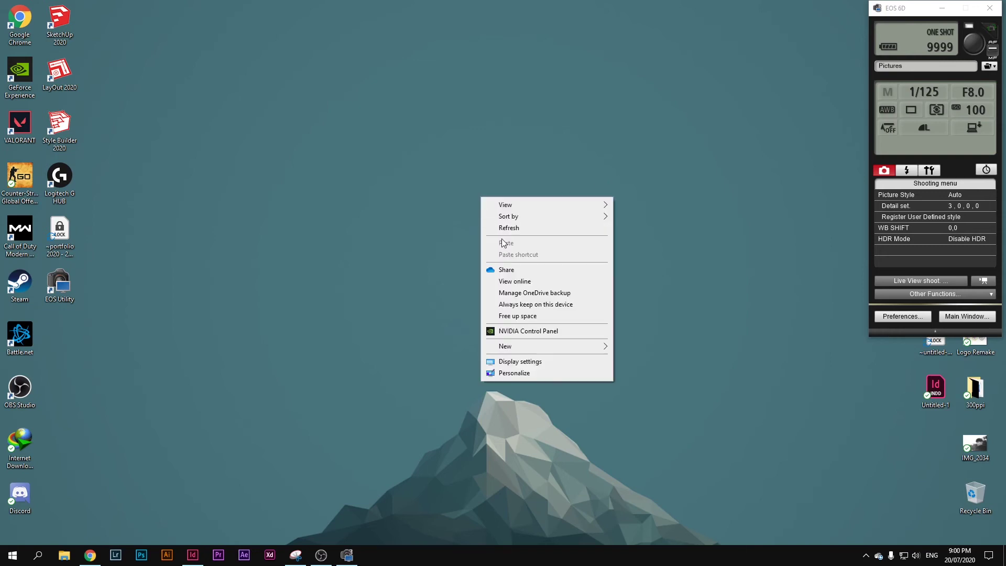
left_click(509, 228)
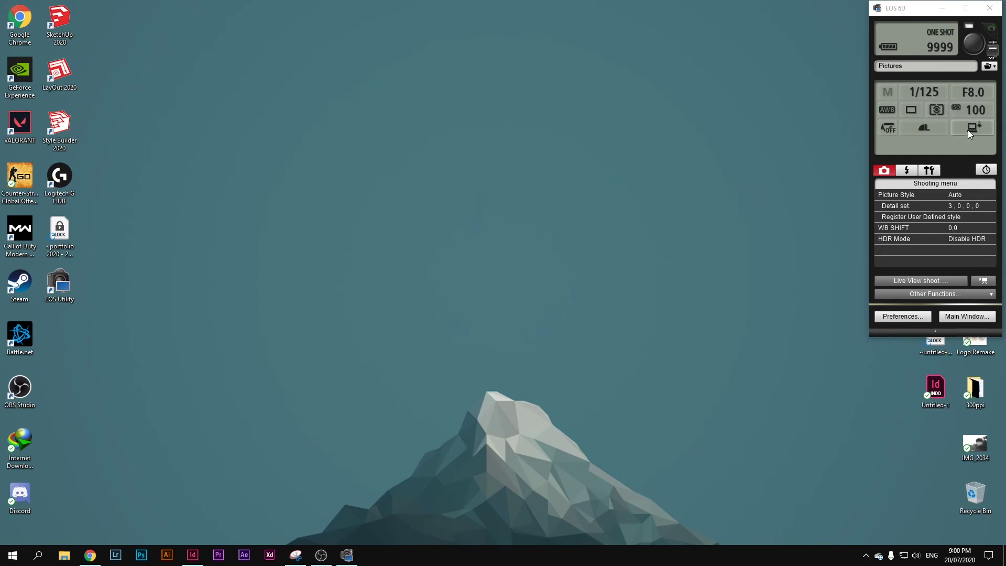
Step: Move the camera control window toward the middle of the desktop and set images to save to Computer and camera memory card
left_click_drag(930, 14, 728, 63)
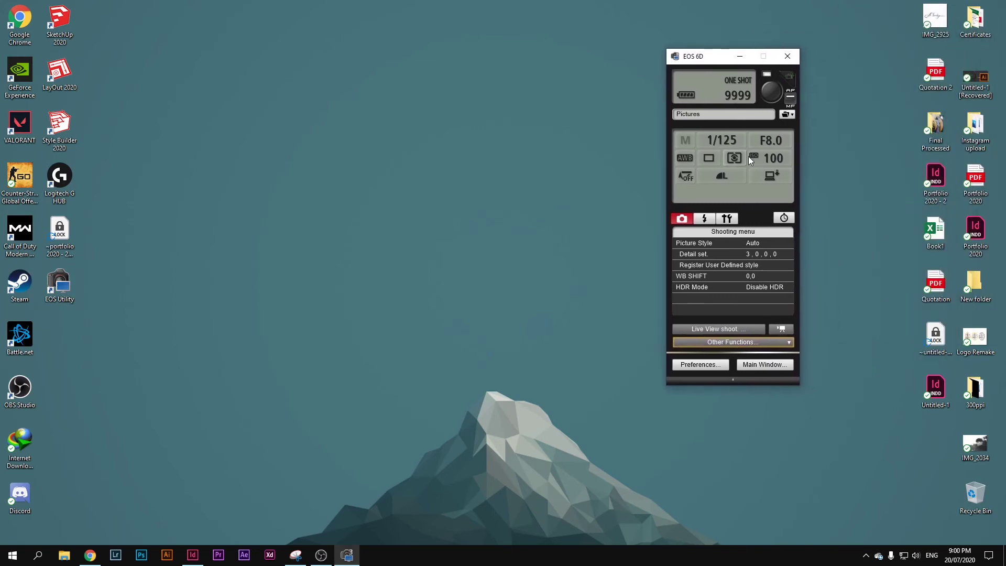
left_click(765, 177)
left_click(593, 187)
left_click(593, 176)
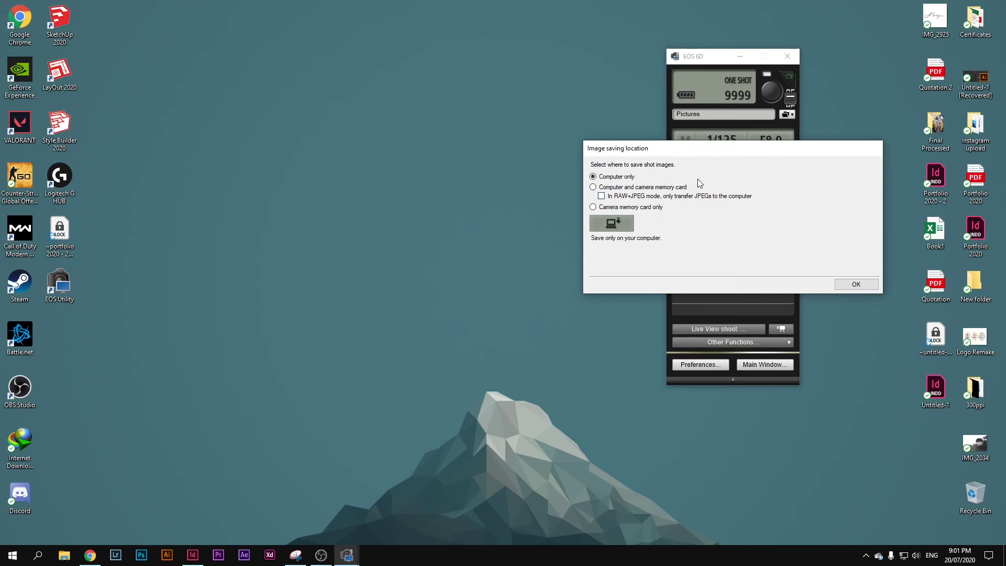
left_click(594, 188)
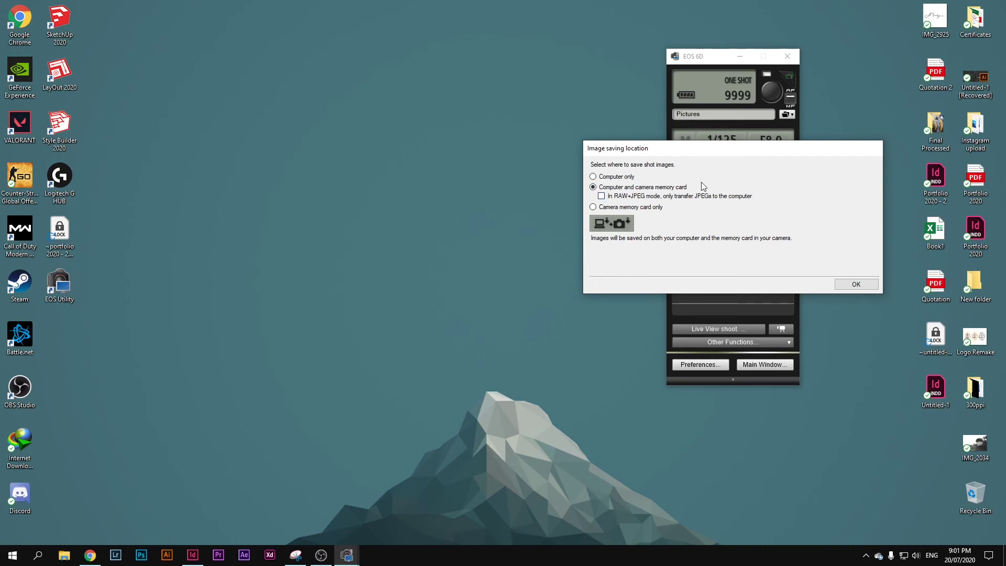
left_click(859, 286)
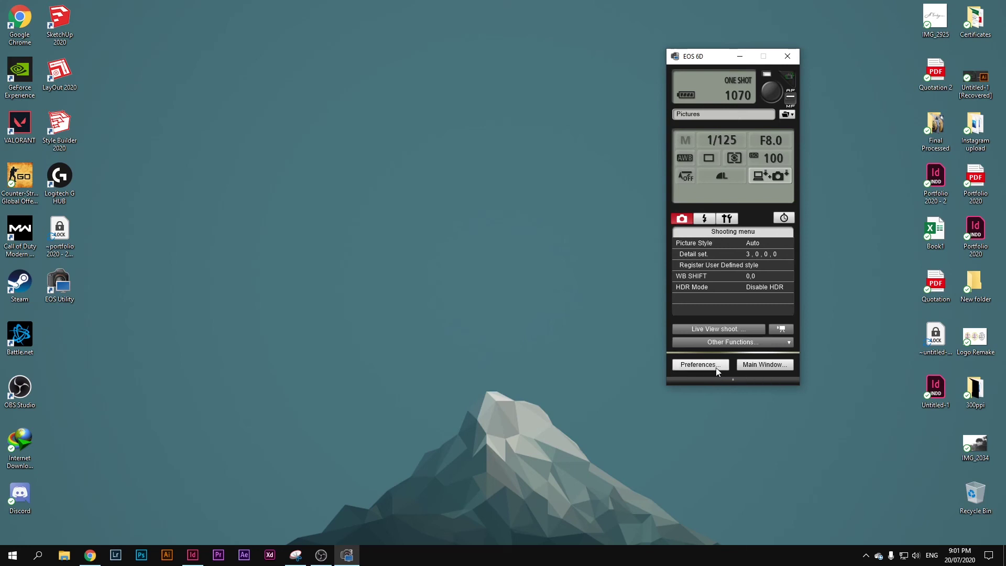
Step: Create a desktop folder named Ocida Light while browsing for the destination folder in the preferences
left_click(716, 367)
left_click(659, 142)
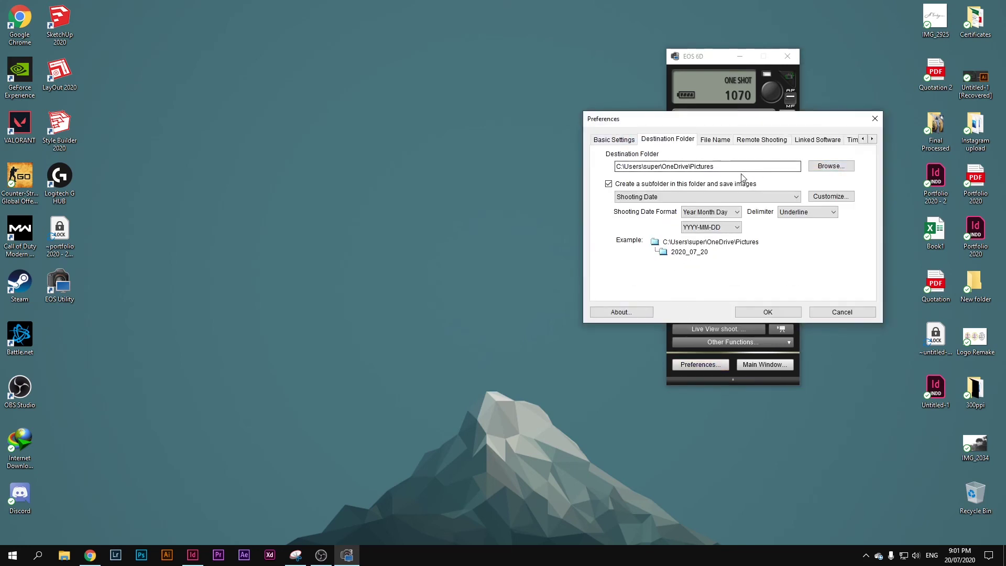
left_click(818, 166)
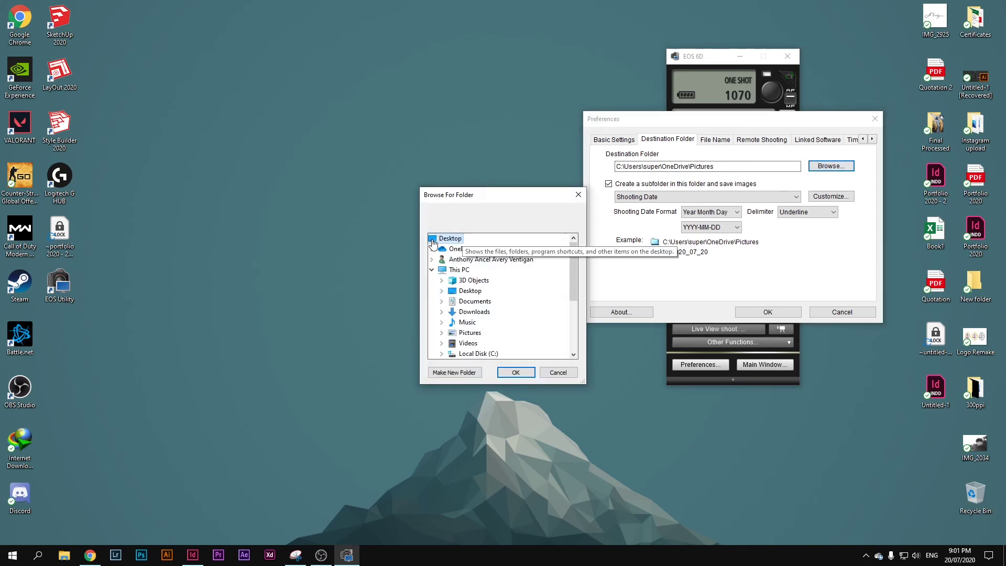
left_click(452, 375)
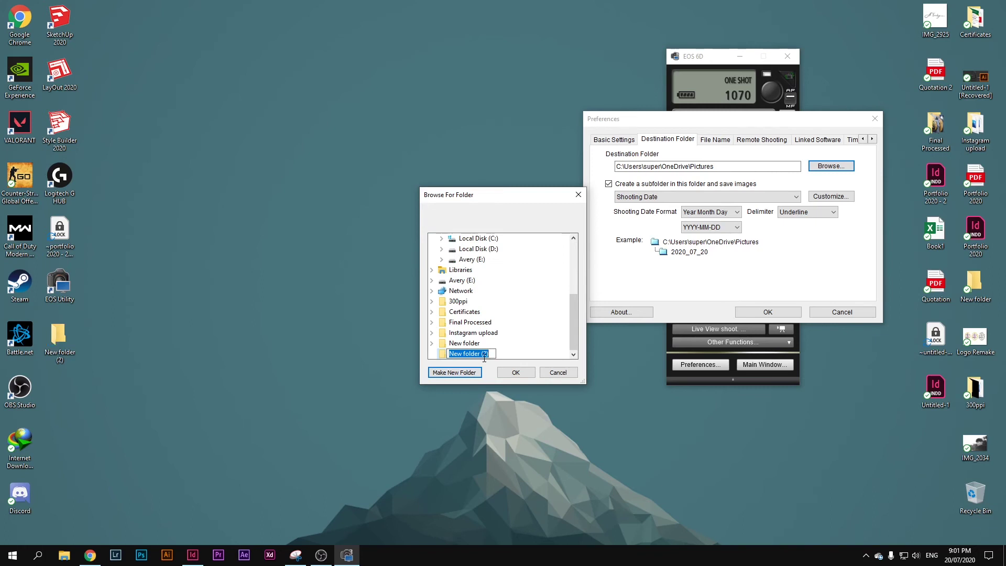
type("Ocida")
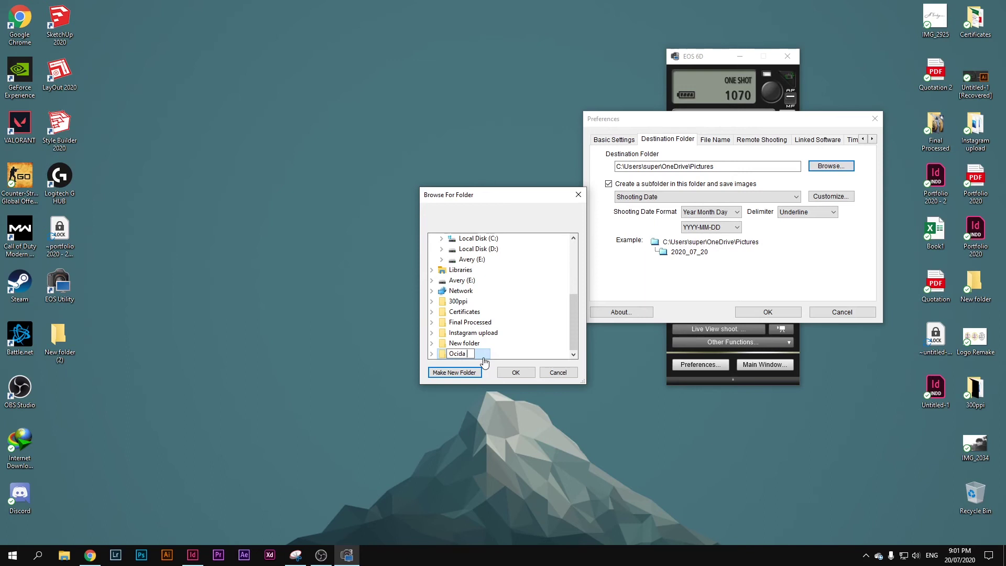
type(" Light")
left_click(506, 372)
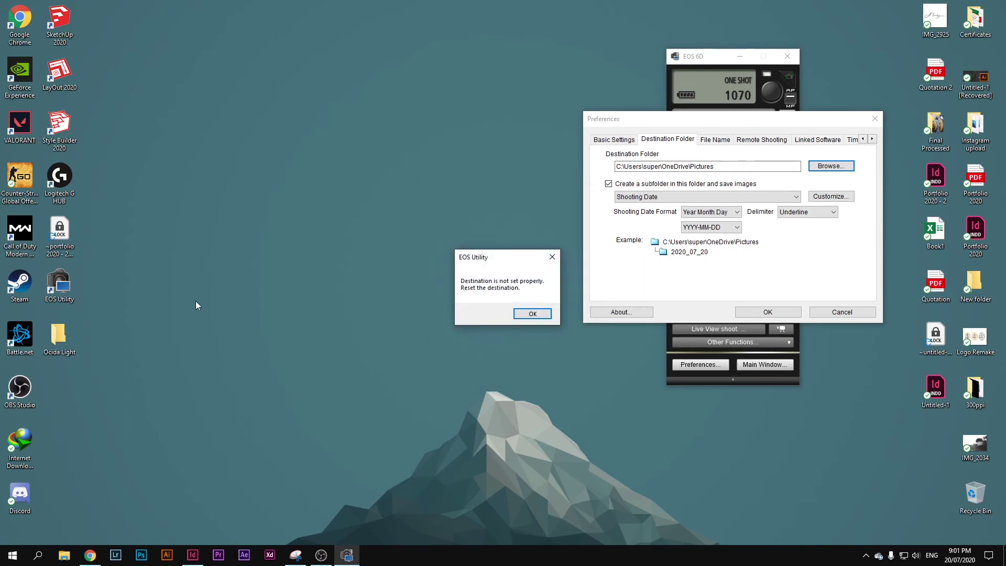
Step: Set the Ocida Light folder on the desktop as the image destination folder and apply the preferences
left_click(535, 315)
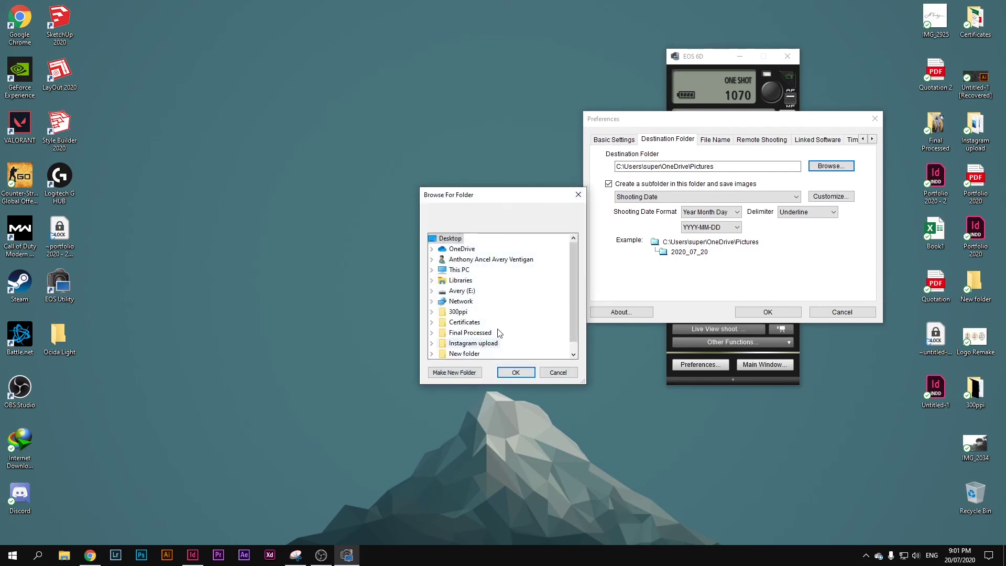
left_click(464, 354)
left_click(516, 372)
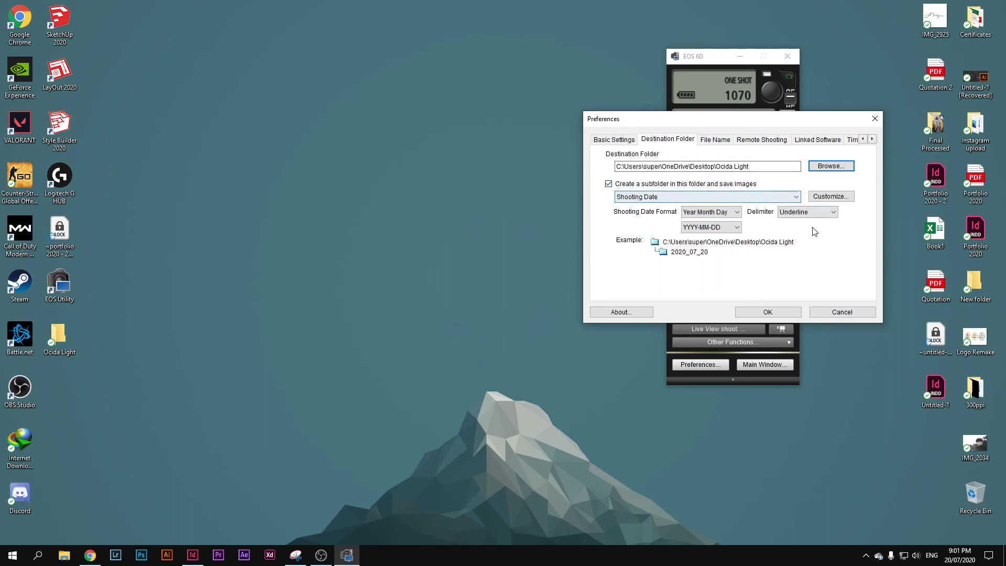
left_click(781, 317)
Step: Shoot test photos of the bulb remotely into the Ocida Light folder with Quick Preview open
left_click(769, 95)
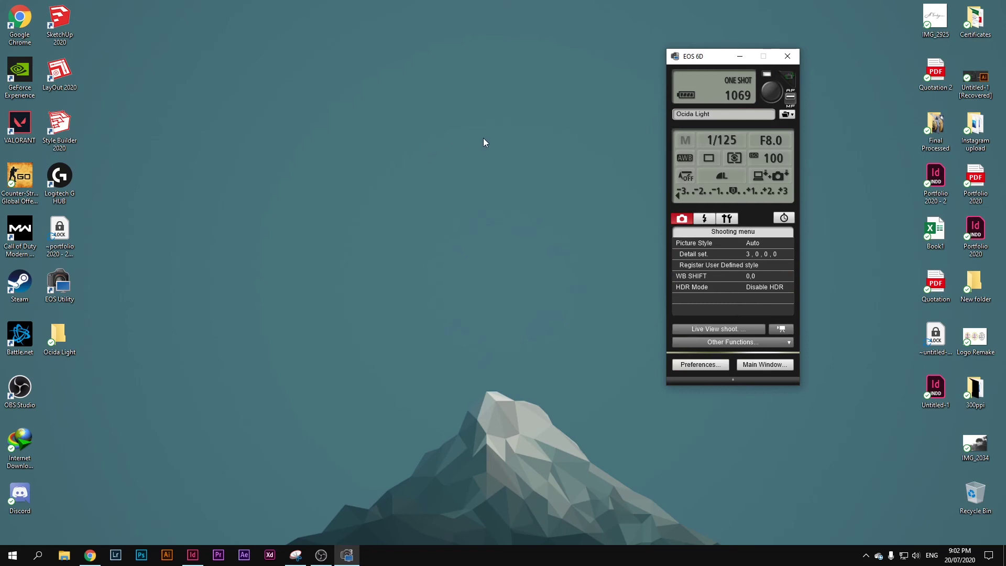
left_click(688, 340)
left_click(697, 359)
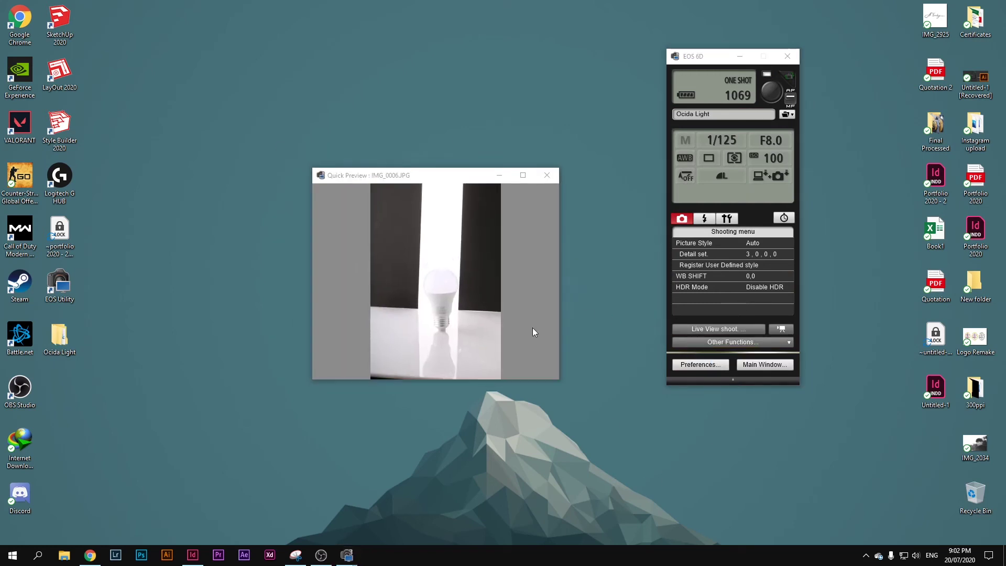
left_click(773, 95)
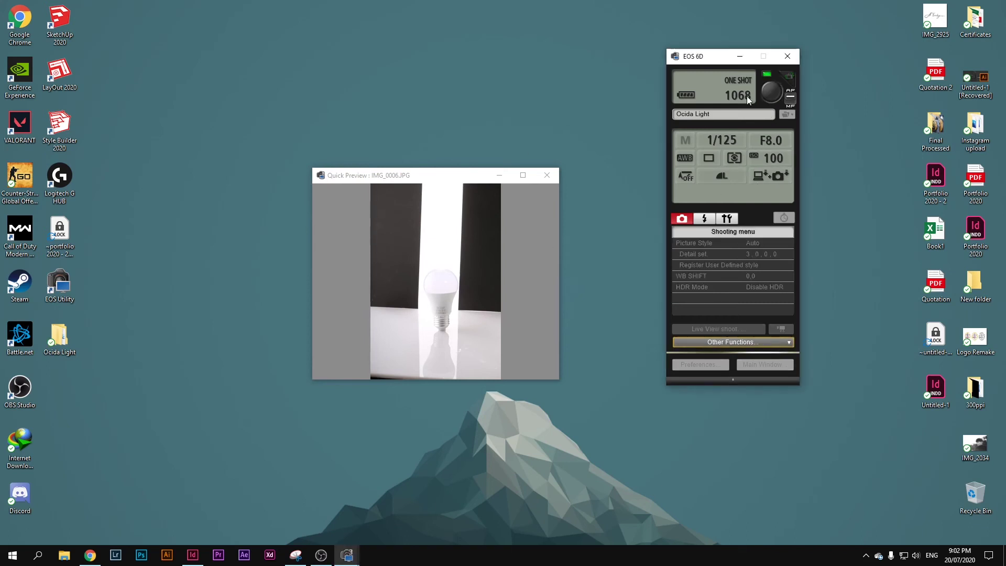
left_click(773, 94)
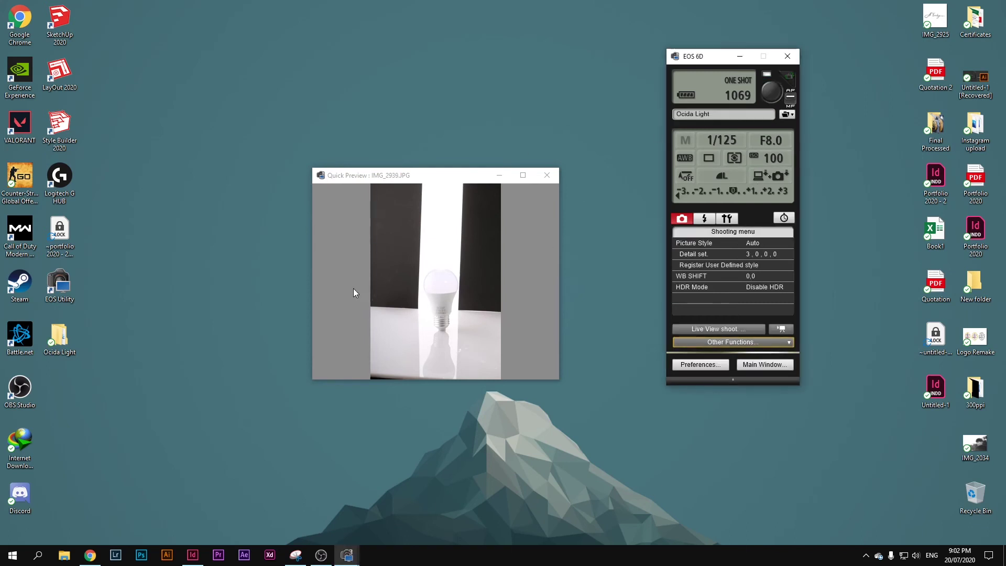
Step: Open the 2020_07_20 subfolder of Ocida Light on the desktop, select both photos and maximize the folder window
left_click(60, 338)
double_click(60, 340)
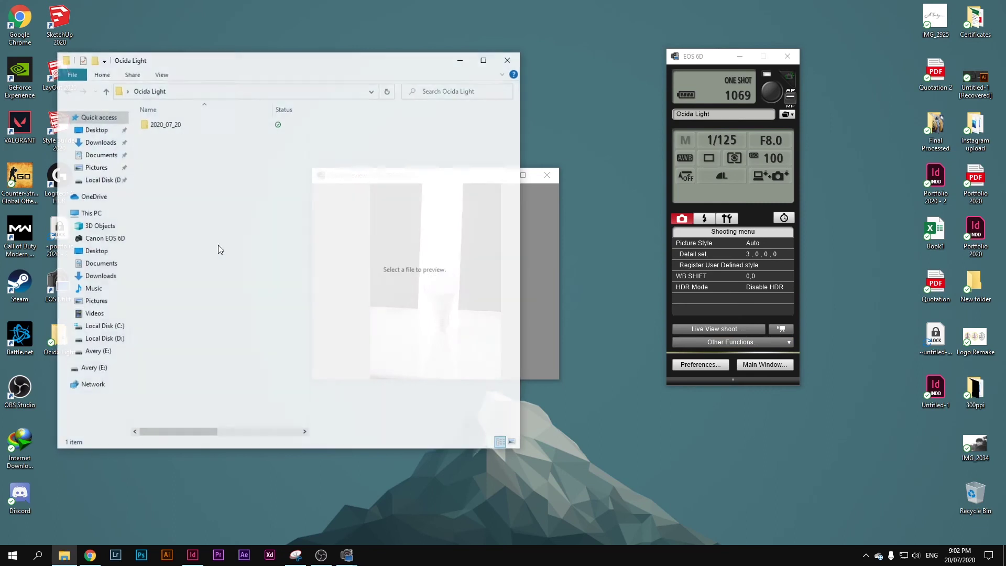
double_click(162, 127)
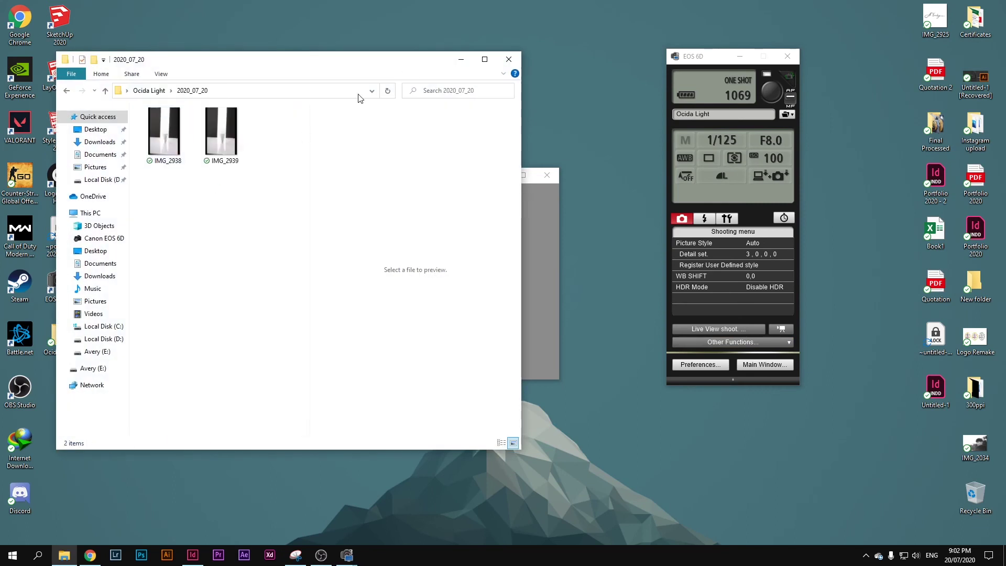
left_click_drag(244, 204, 152, 118)
left_click(484, 60)
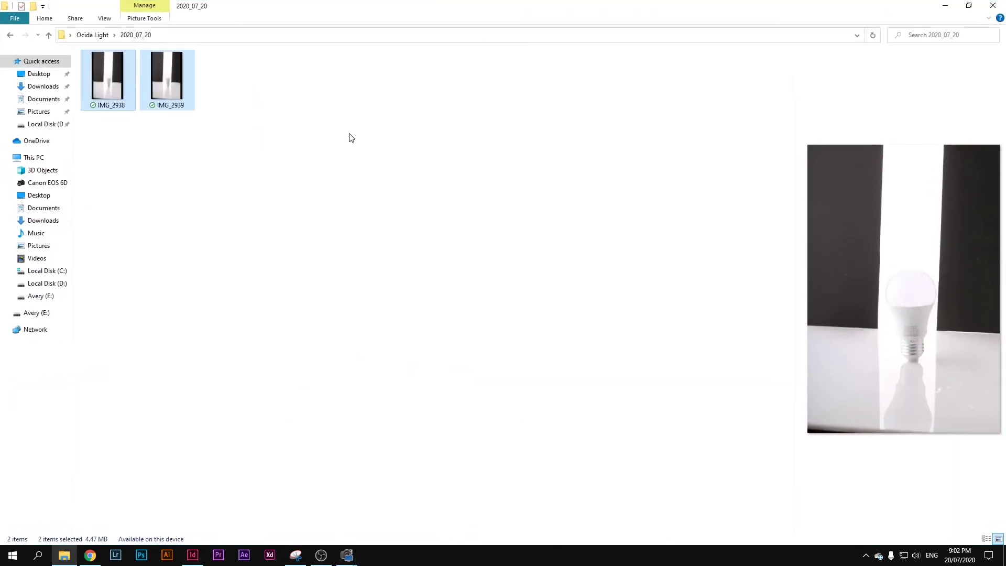
Step: Show the photos as extra large icons and widen the preview pane to inspect IMG_2939
right_click(269, 192)
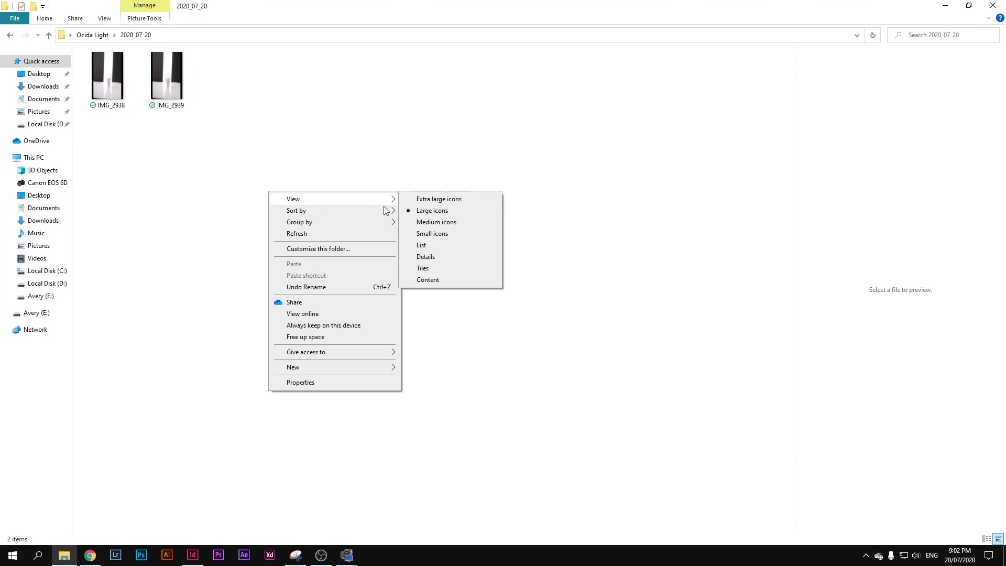
left_click(439, 198)
left_click(278, 138)
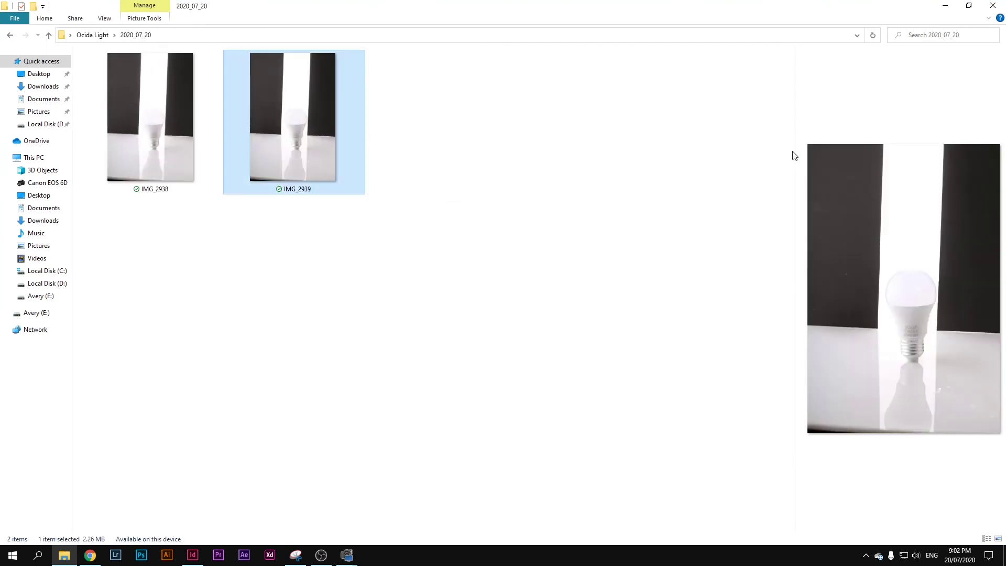
left_click_drag(798, 152, 588, 166)
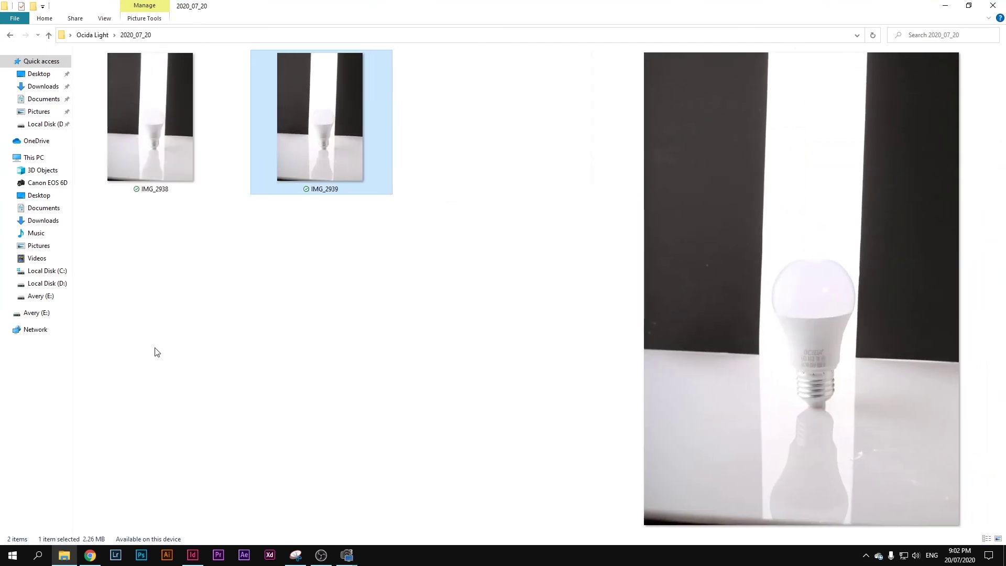
Step: Look through the E: drive and Desktop locations, reopen the Ocida Light folder from the desktop and close it
left_click(38, 314)
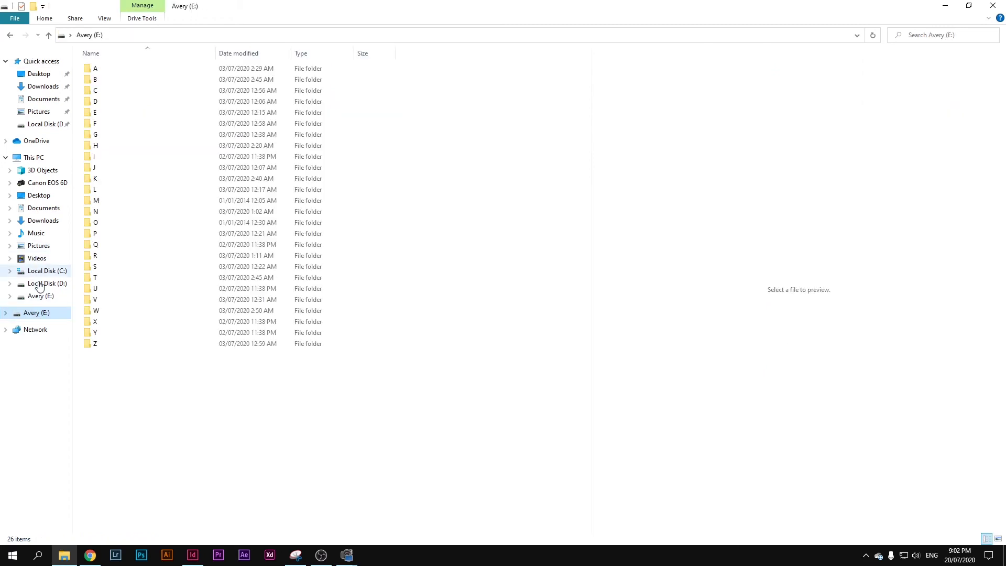
left_click(44, 74)
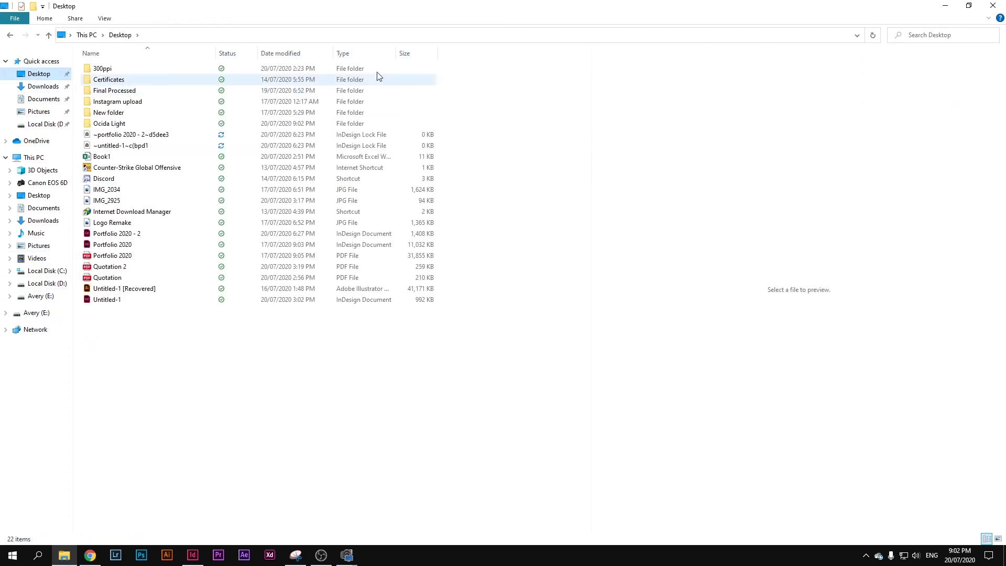
key("super+d")
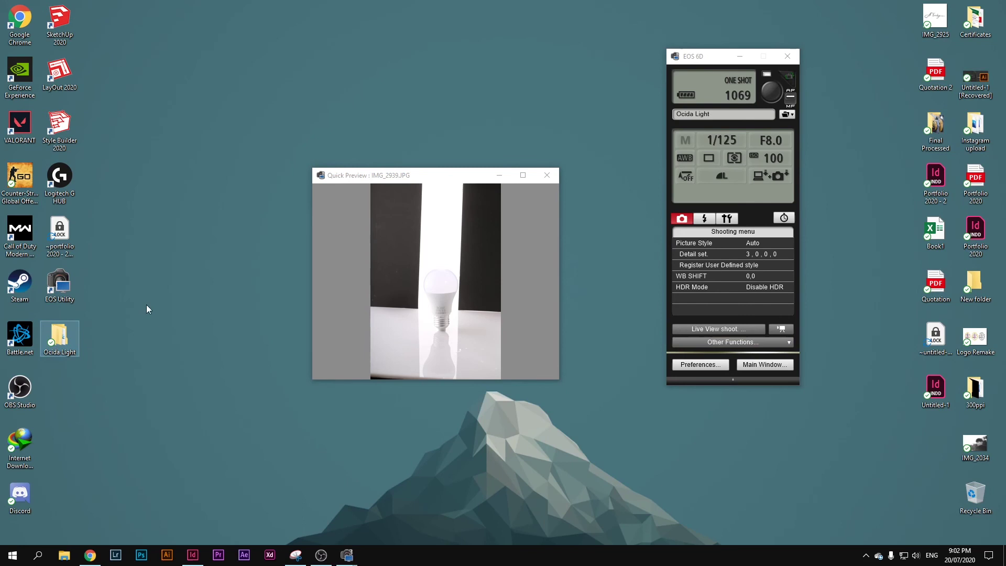
key("Return")
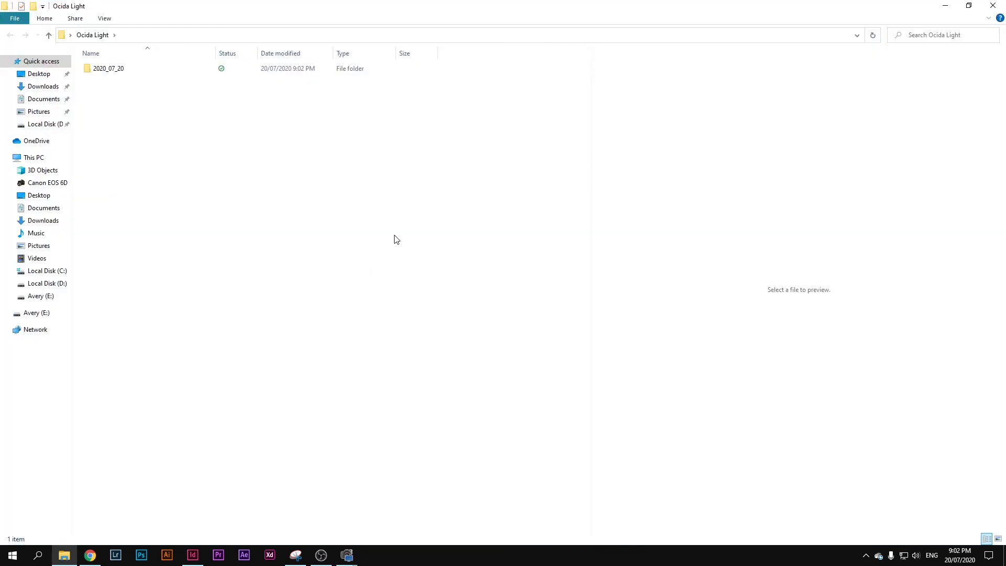
left_click(992, 7)
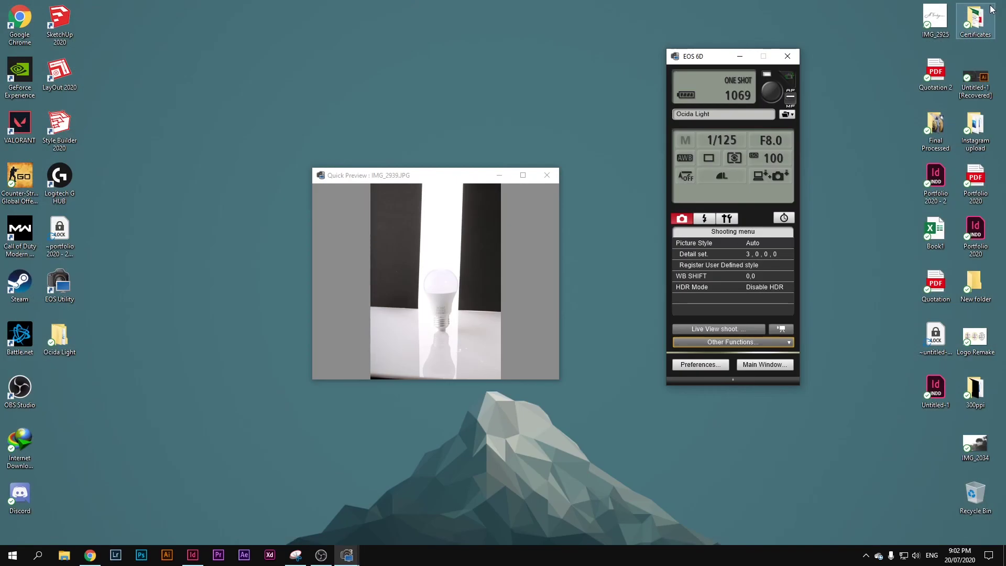